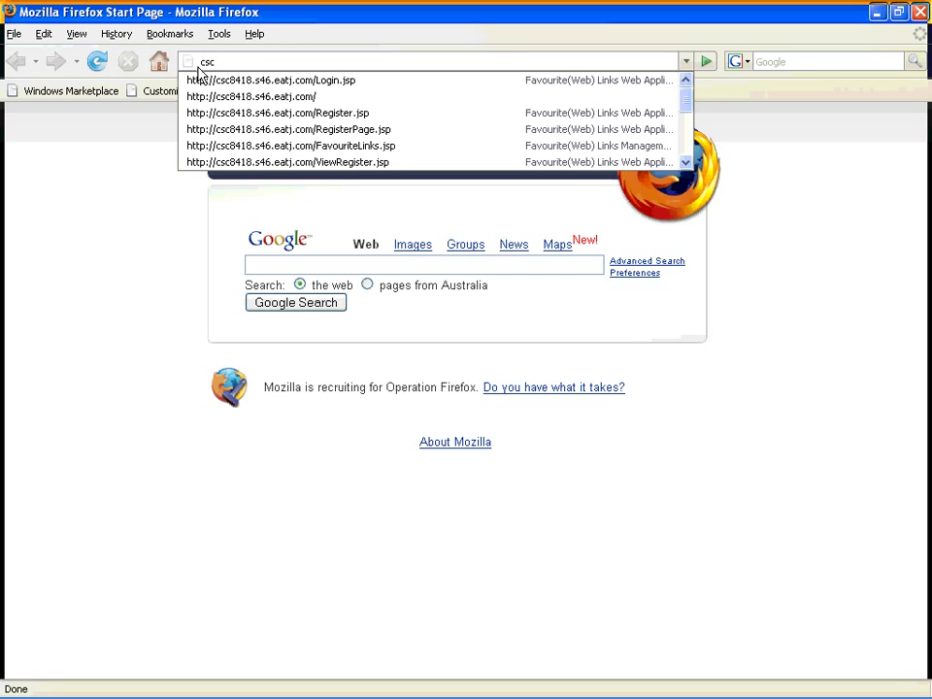
key("Down")
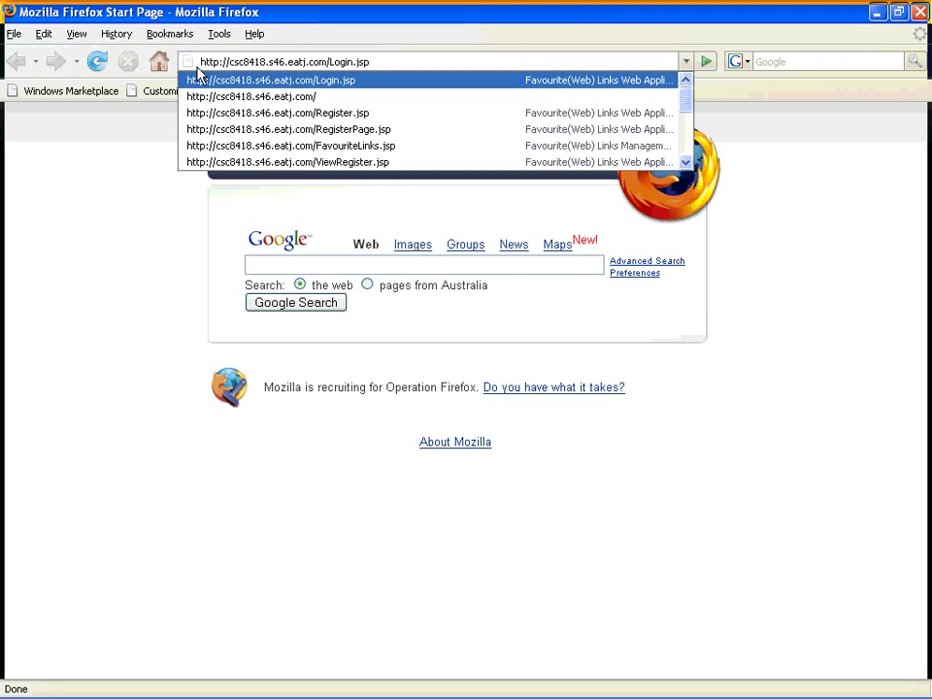
key("BackSpace")
key("BackSpace")
key("BackSpace")
key("BackSpace")
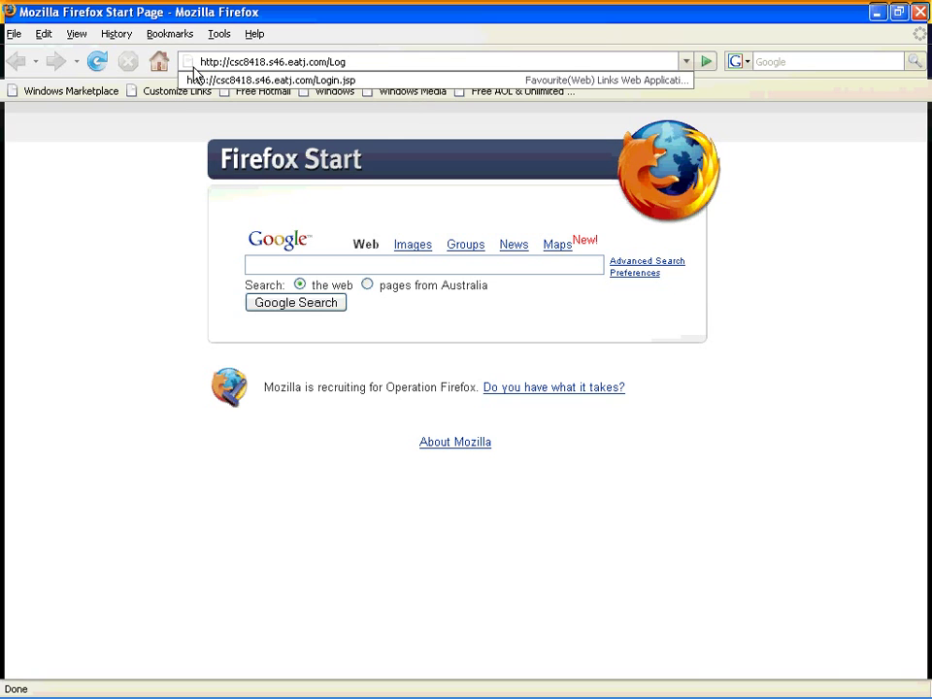
key("BackSpace")
key("Return")
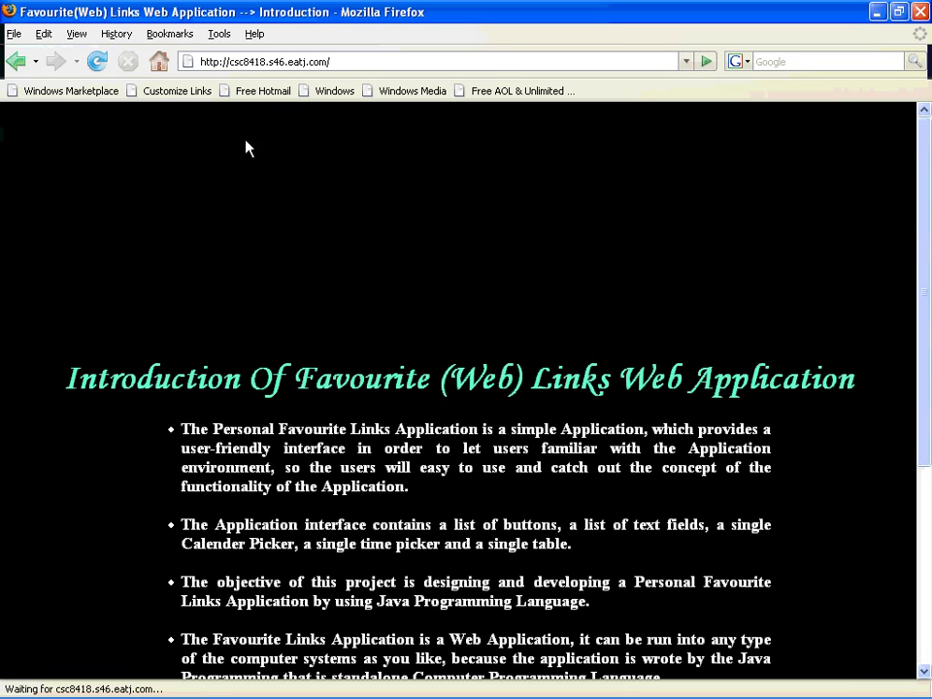
left_click_drag(927, 235, 417, 652)
left_click(442, 664)
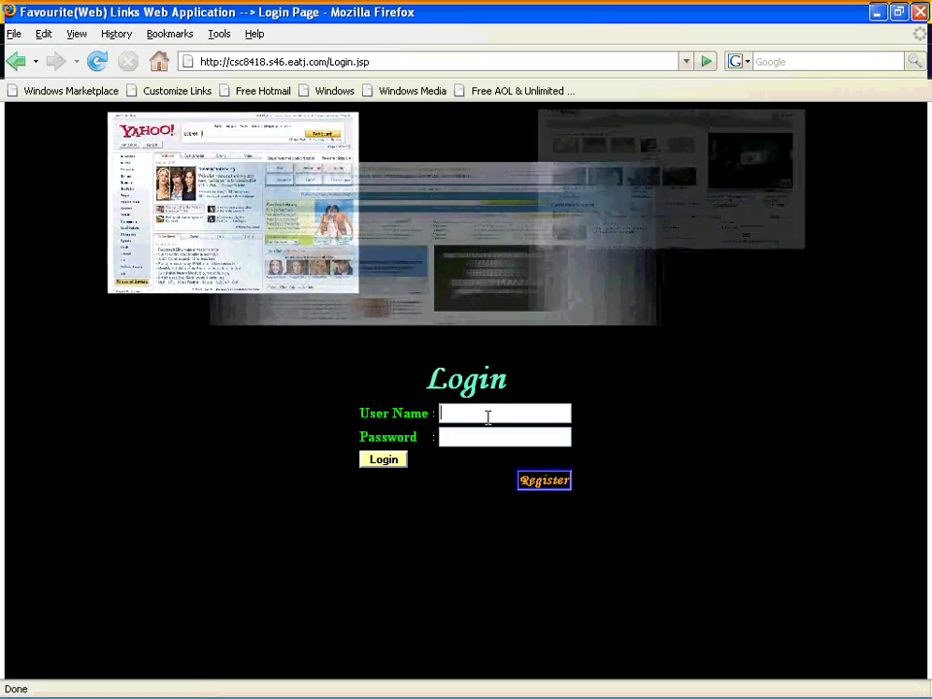
Log in with the administrator's user name and password, declining Firefox's offer to save the password.
left_click(489, 418)
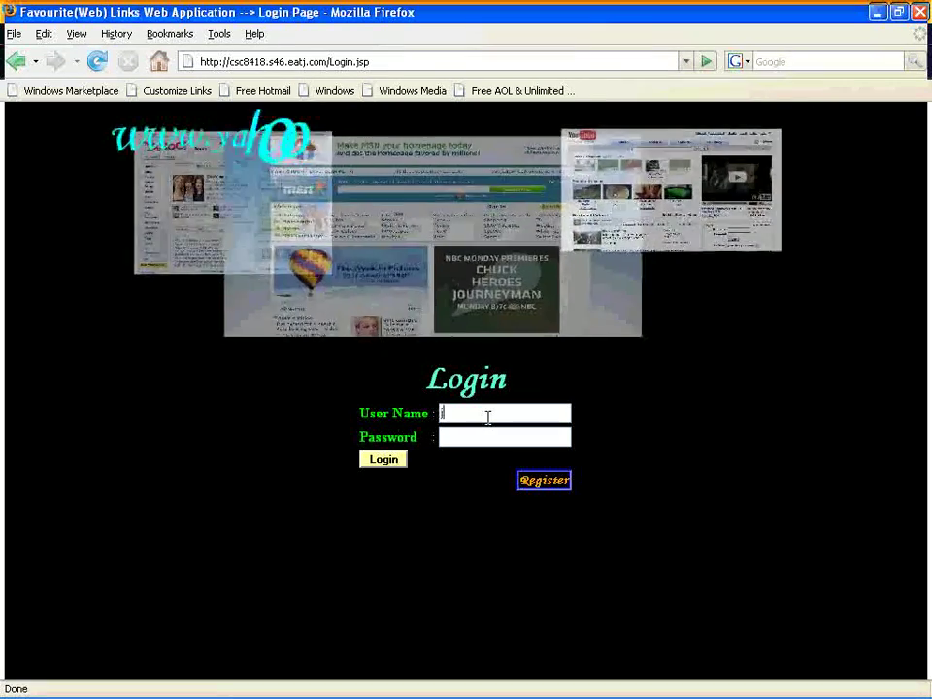
key("Tab")
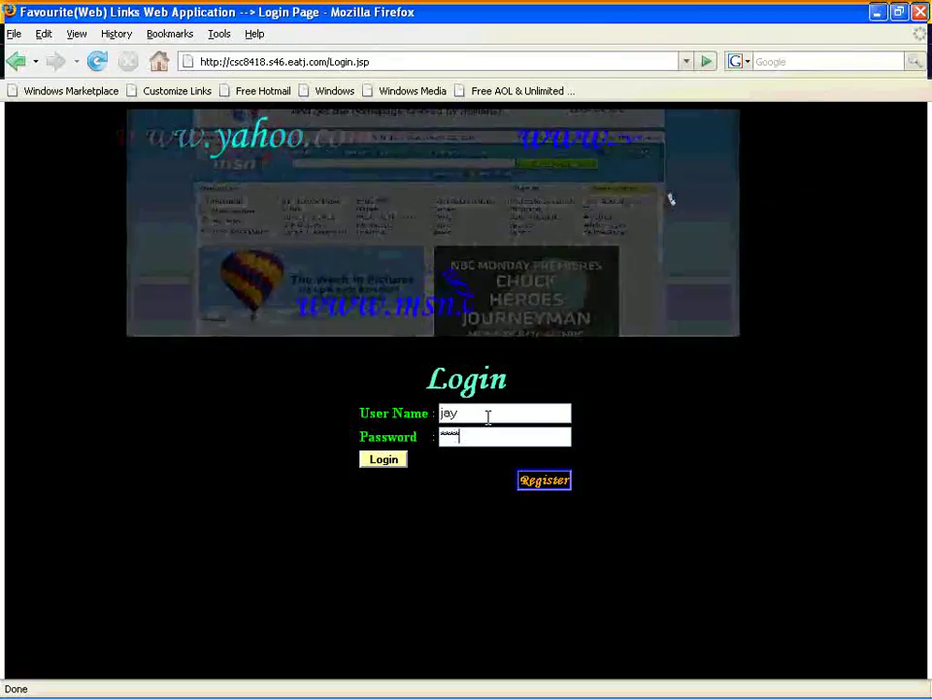
key("Return")
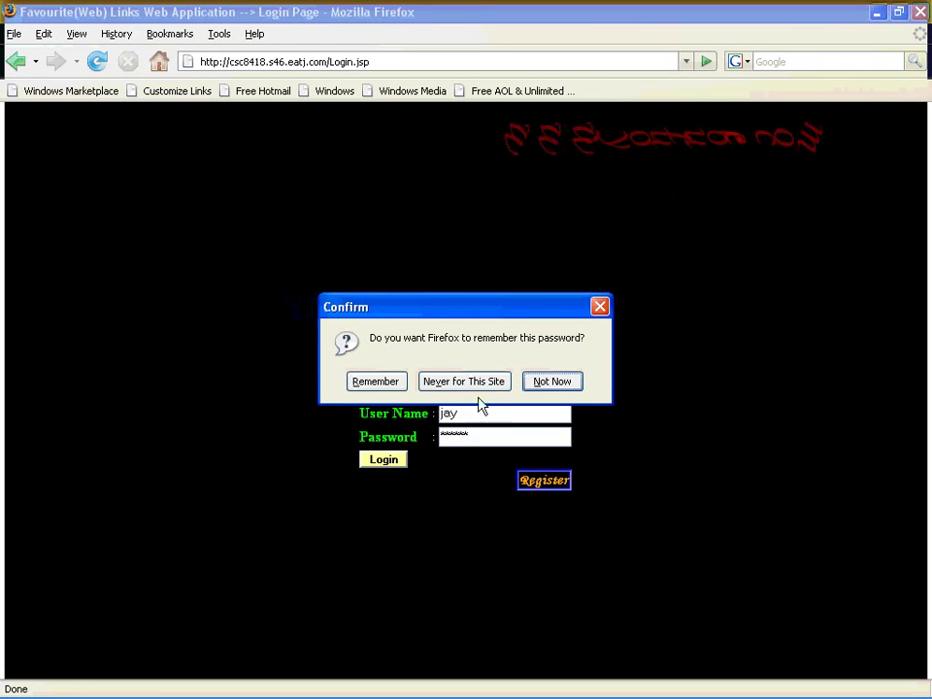
left_click(364, 384)
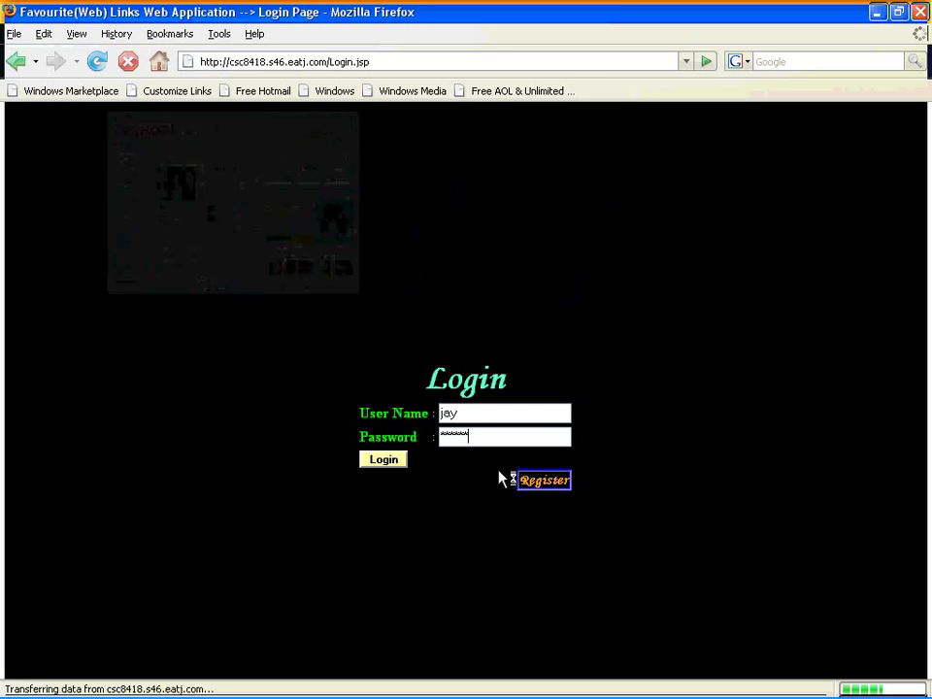
key("Return")
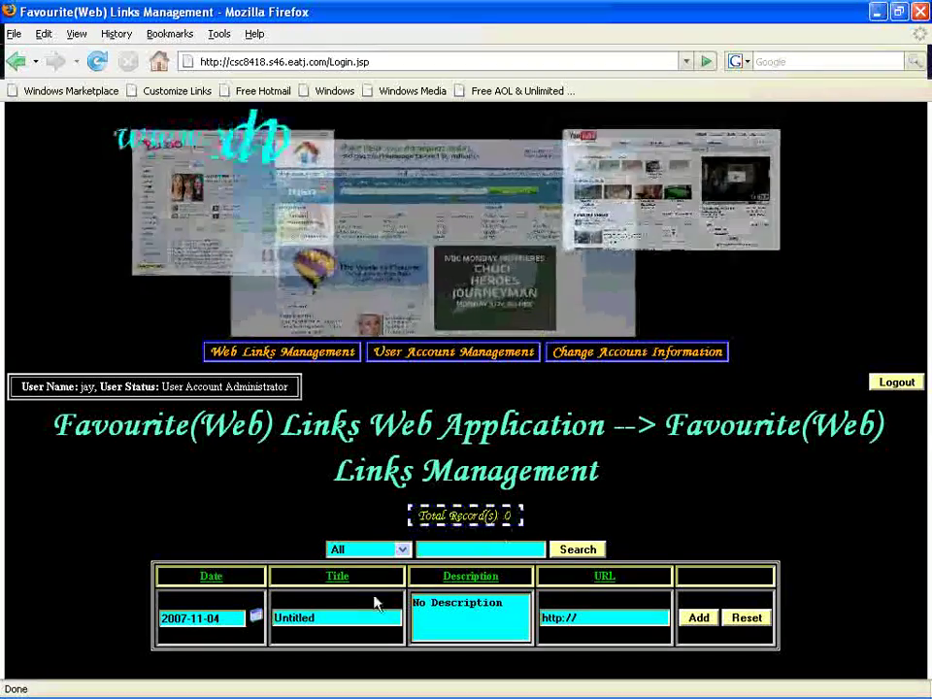
Give the new link the title 'yahoo' and the description 'yahoo website'.
double_click(348, 612)
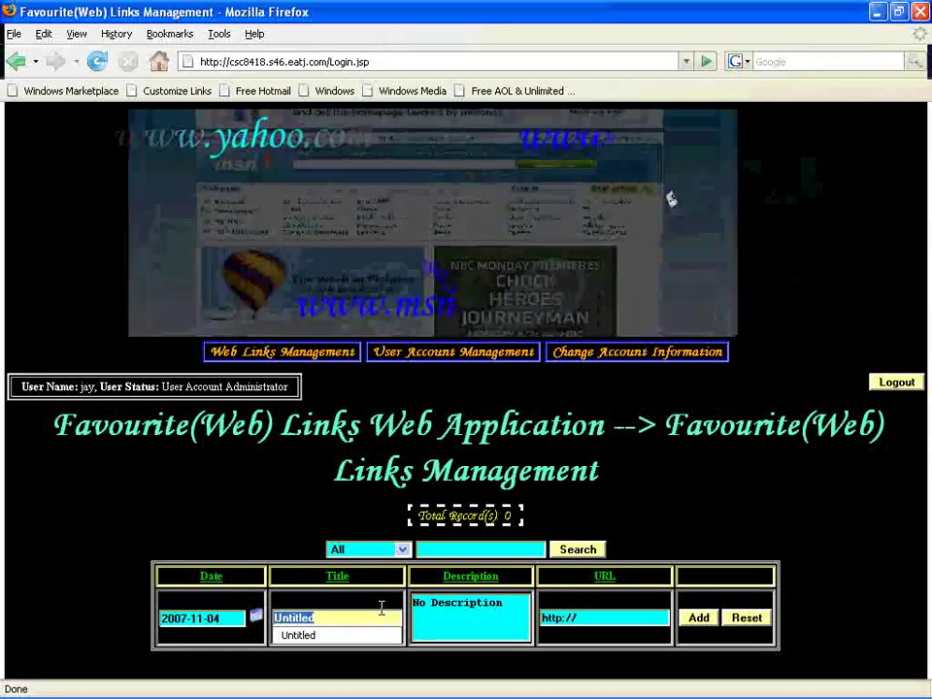
type("www.")
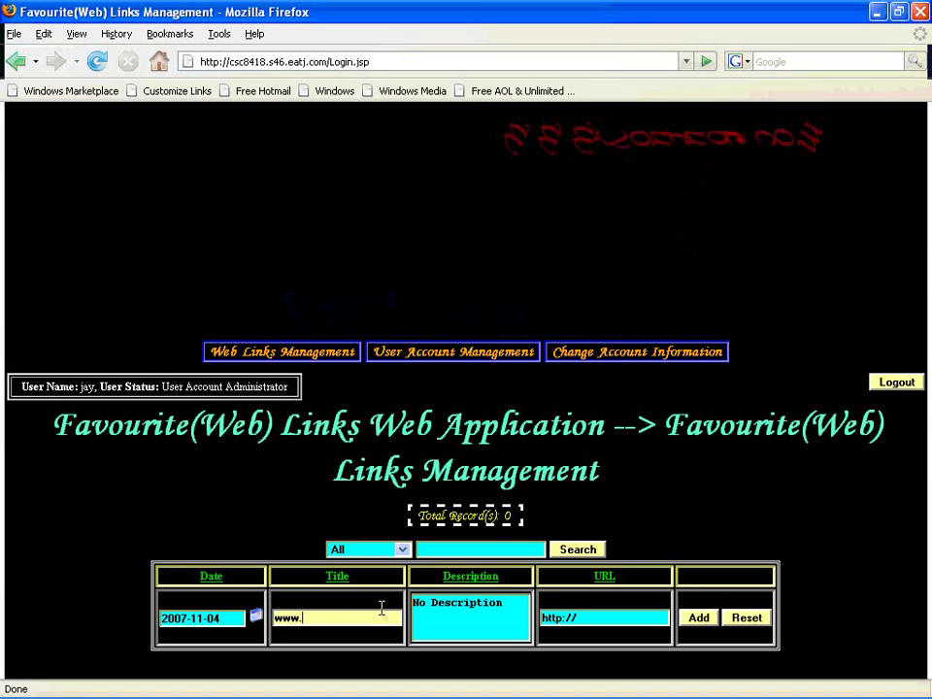
key("BackSpace")
type("yahoo")
key("Tab")
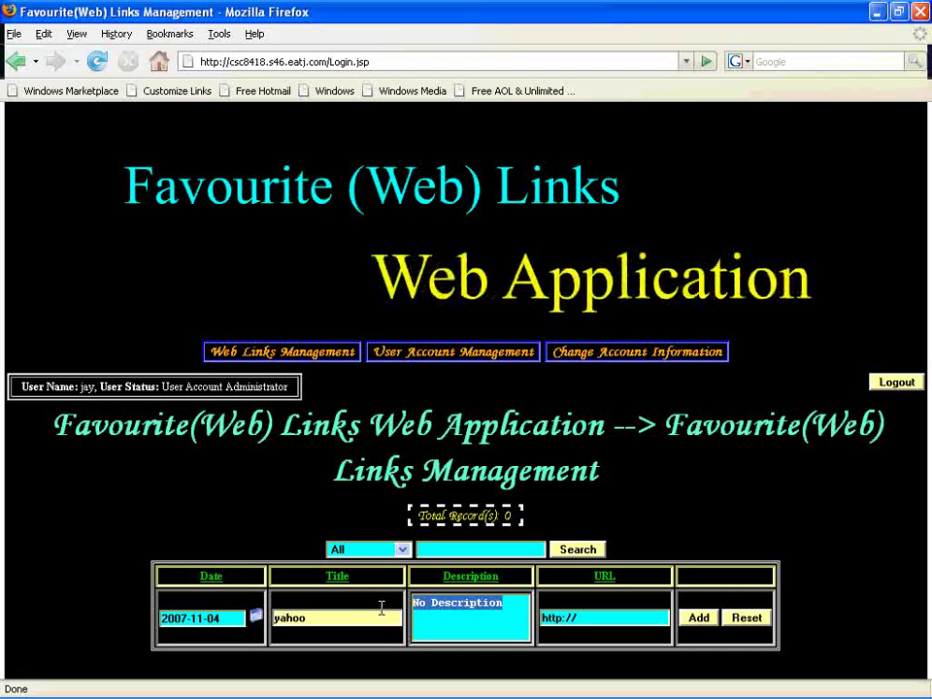
type("yahoo website")
key("Tab")
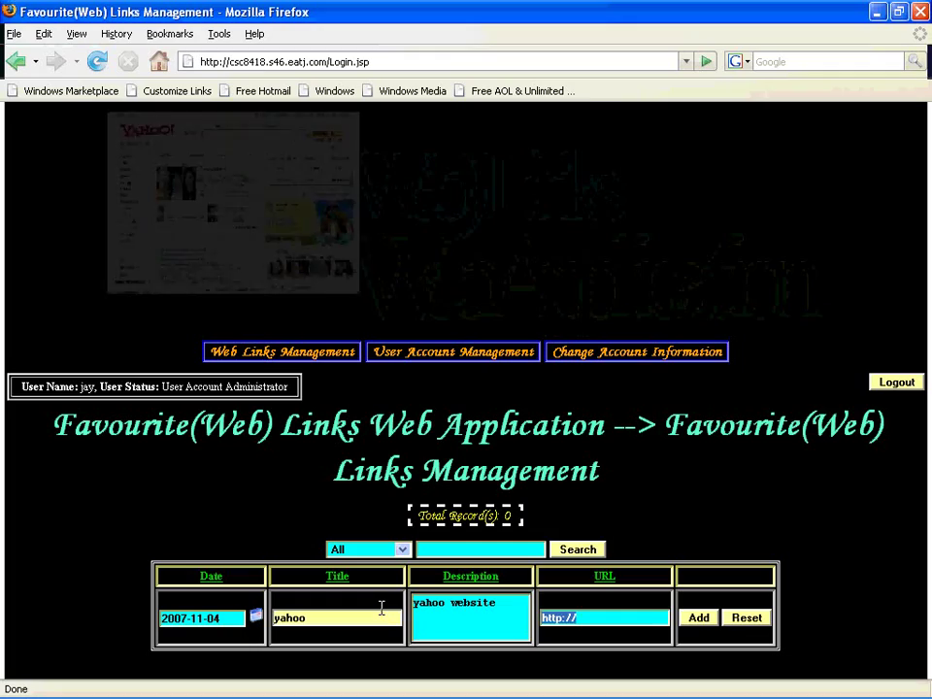
type("h")
left_click(370, 641)
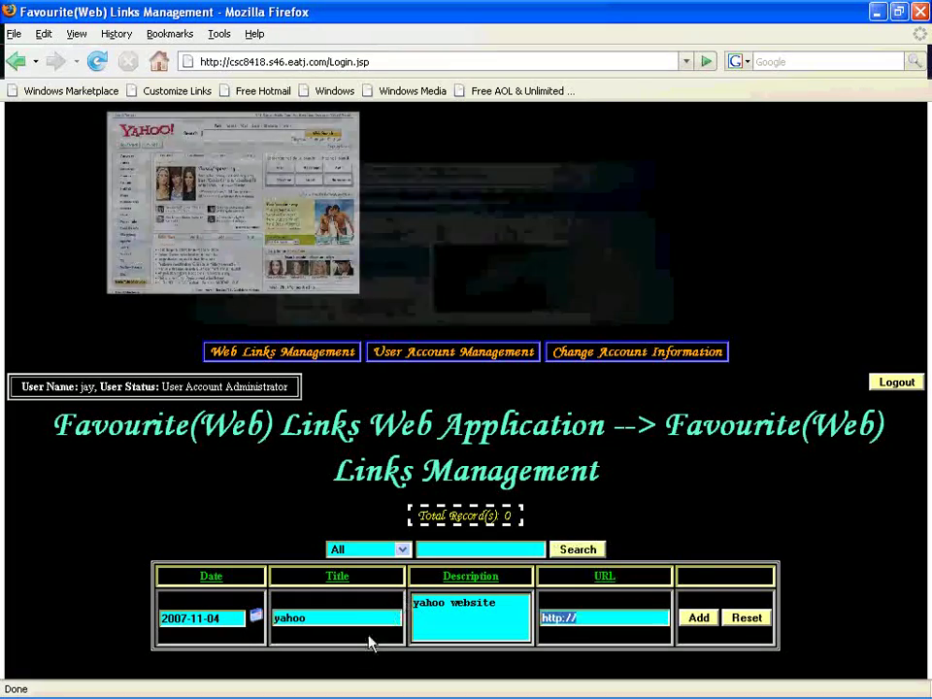
double_click(599, 612)
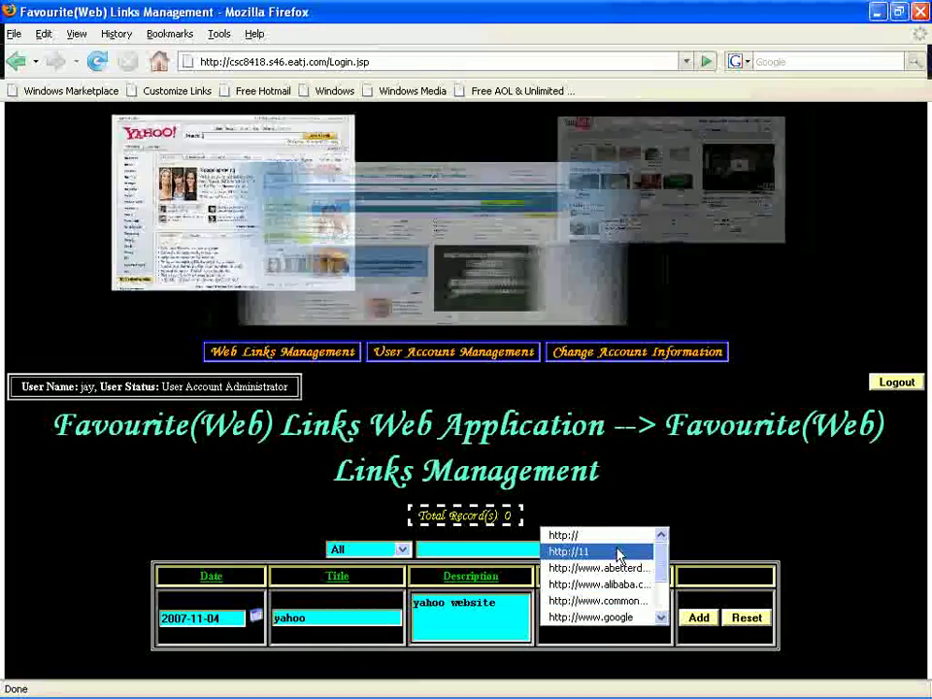
scroll(619, 552, "down", 1)
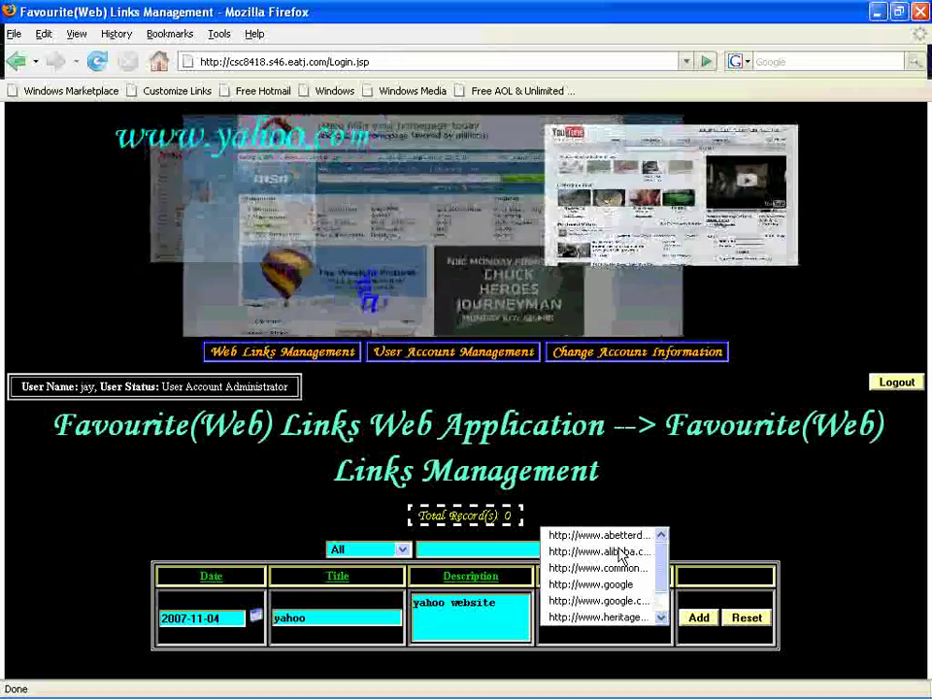
scroll(665, 586, "down", 1)
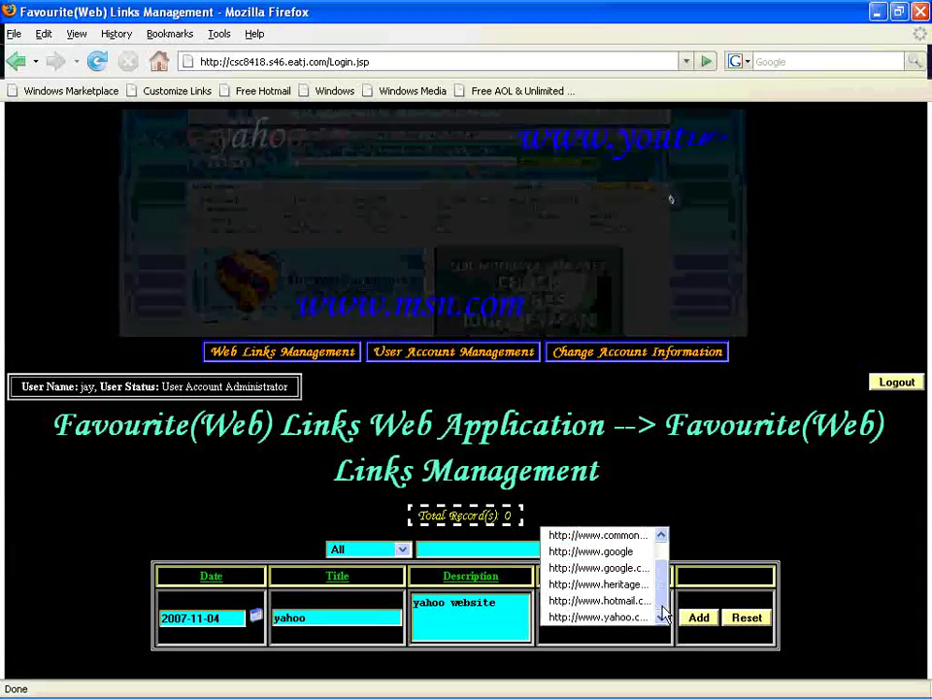
left_click(653, 616)
left_click(707, 619)
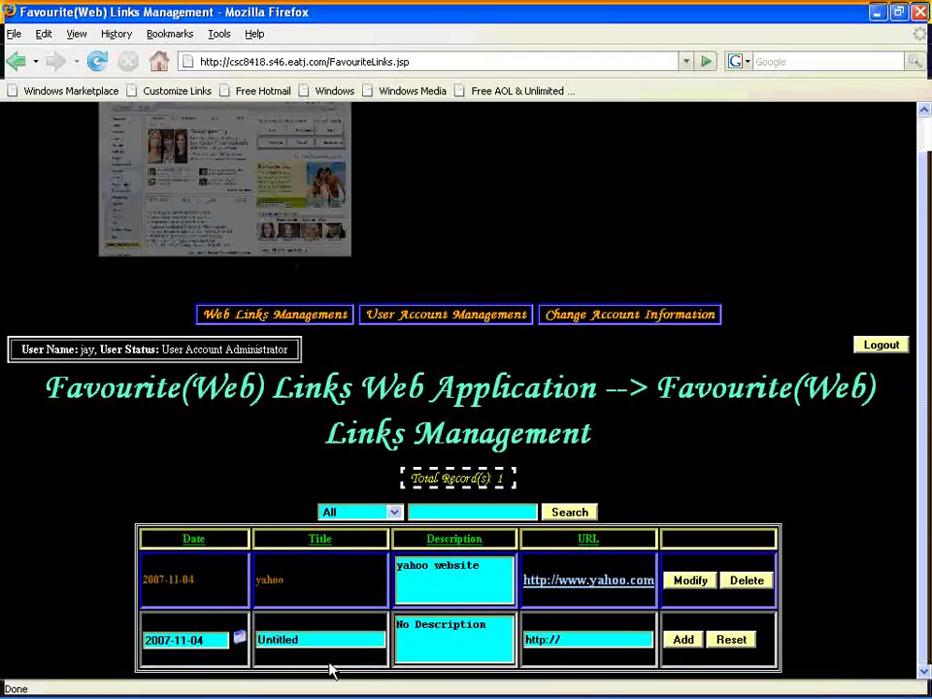
type("oogle")
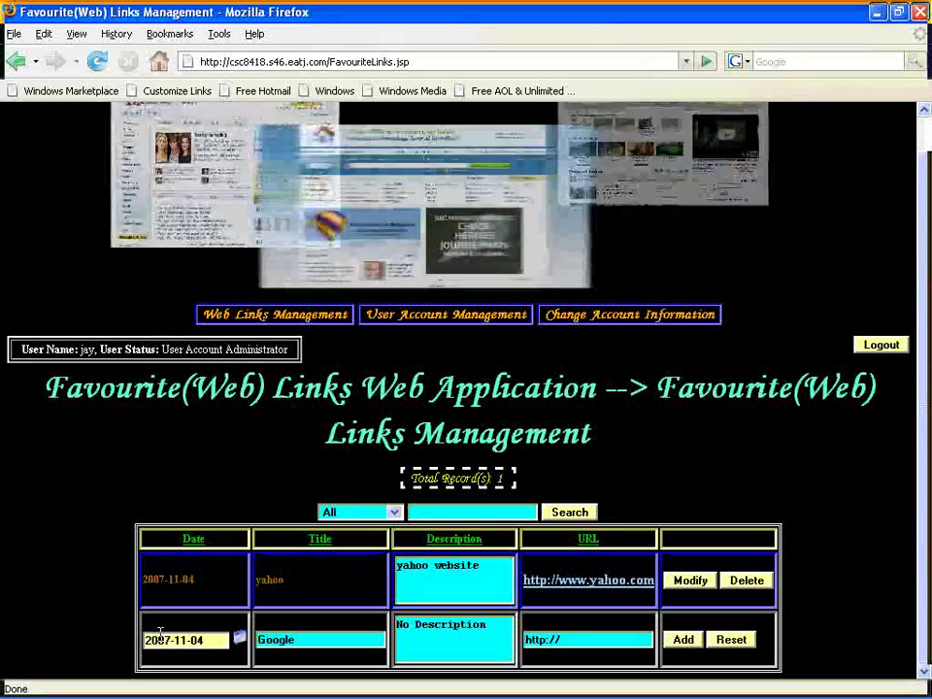
key("Tab")
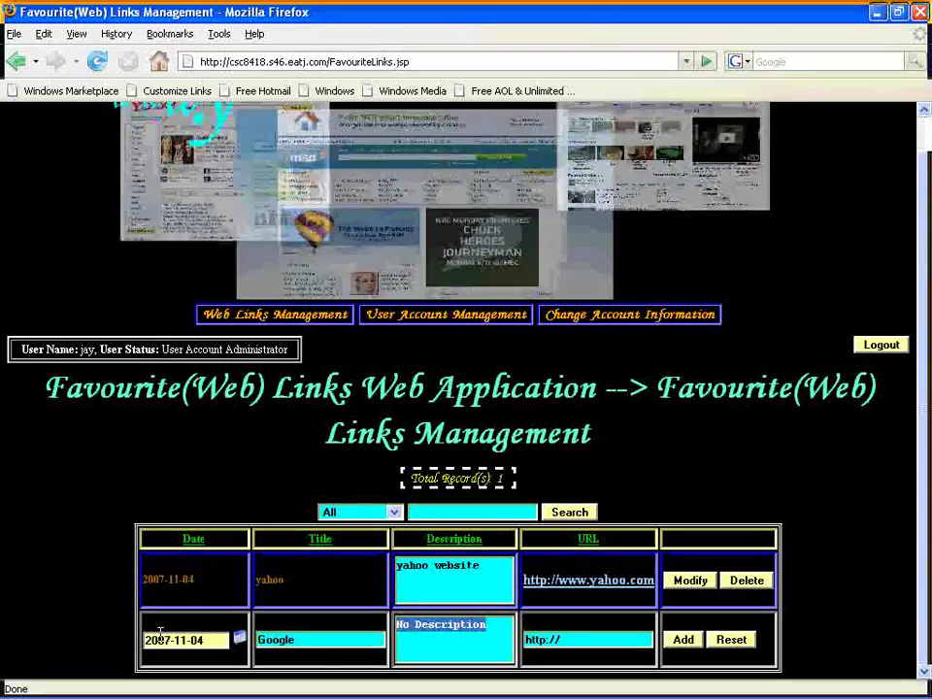
type("google home page")
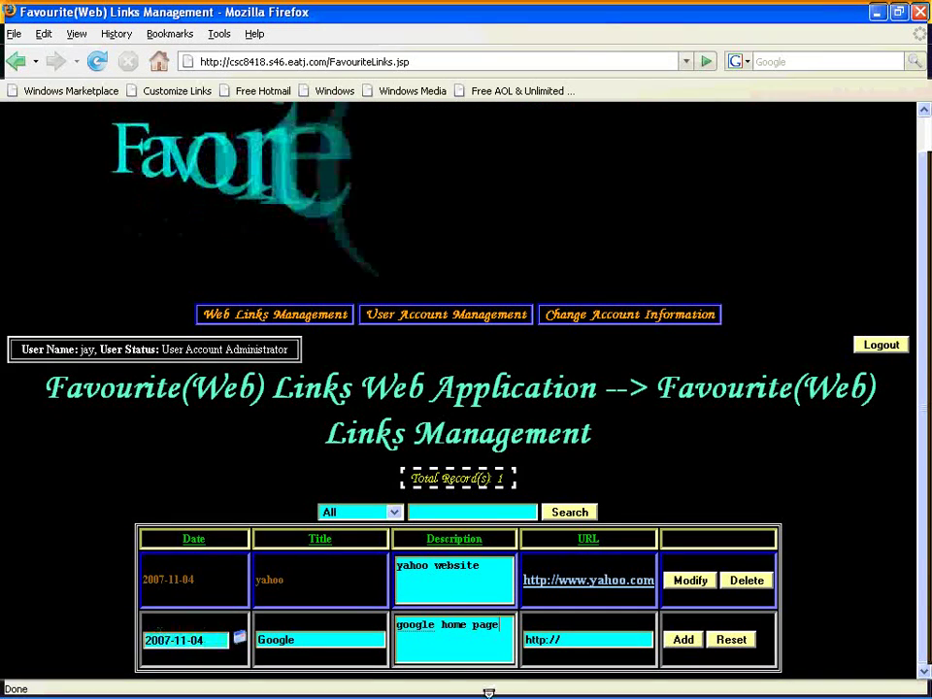
left_click(571, 639)
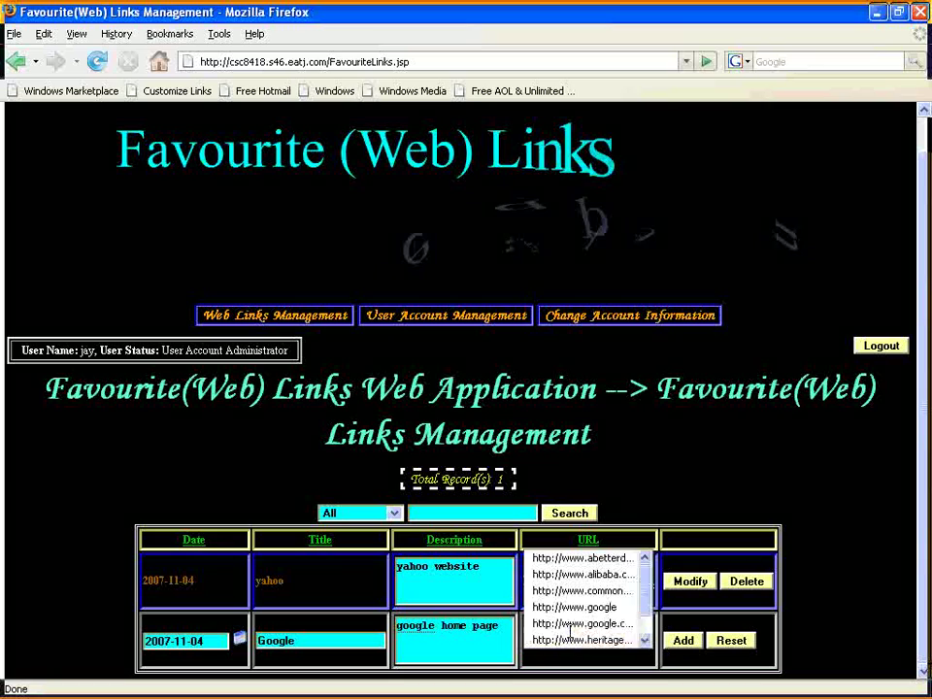
left_click(609, 623)
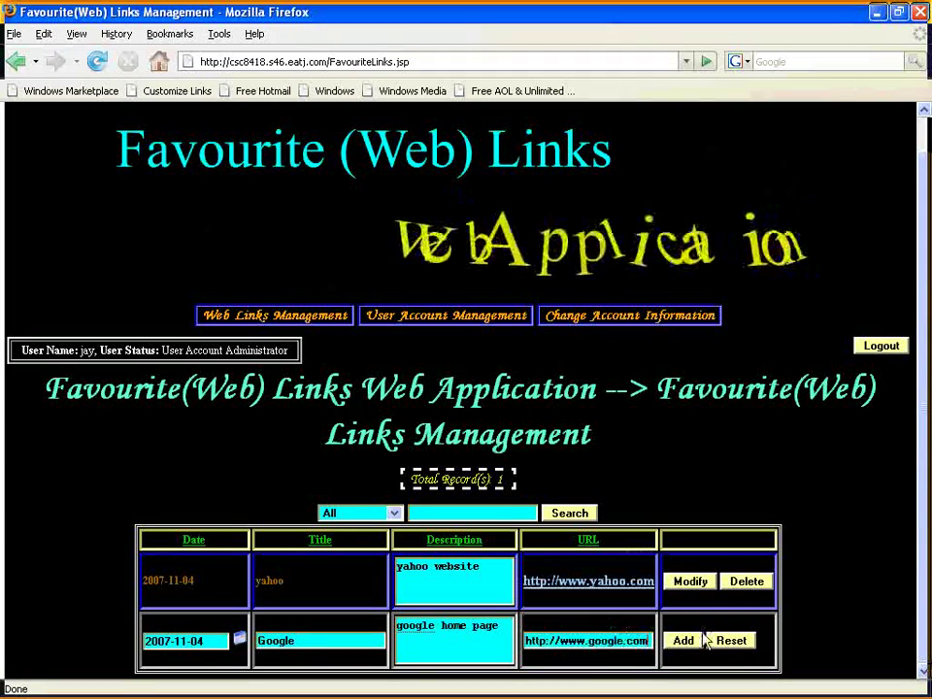
left_click(694, 641)
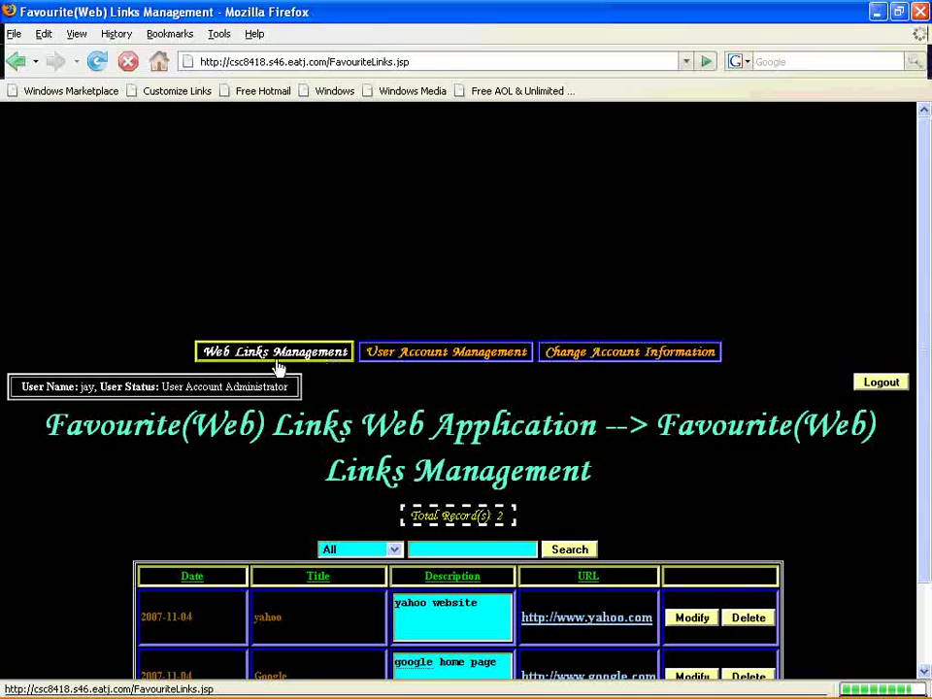
Open User Account Management and choose Modify on the logged-in administrator's row.
left_click(462, 361)
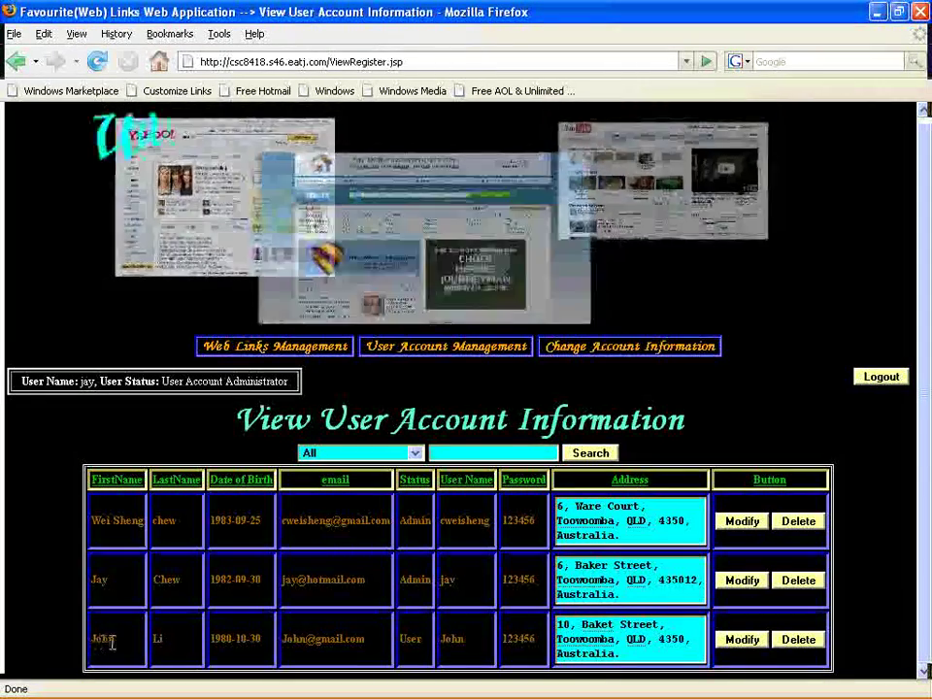
left_click_drag(419, 580, 114, 586)
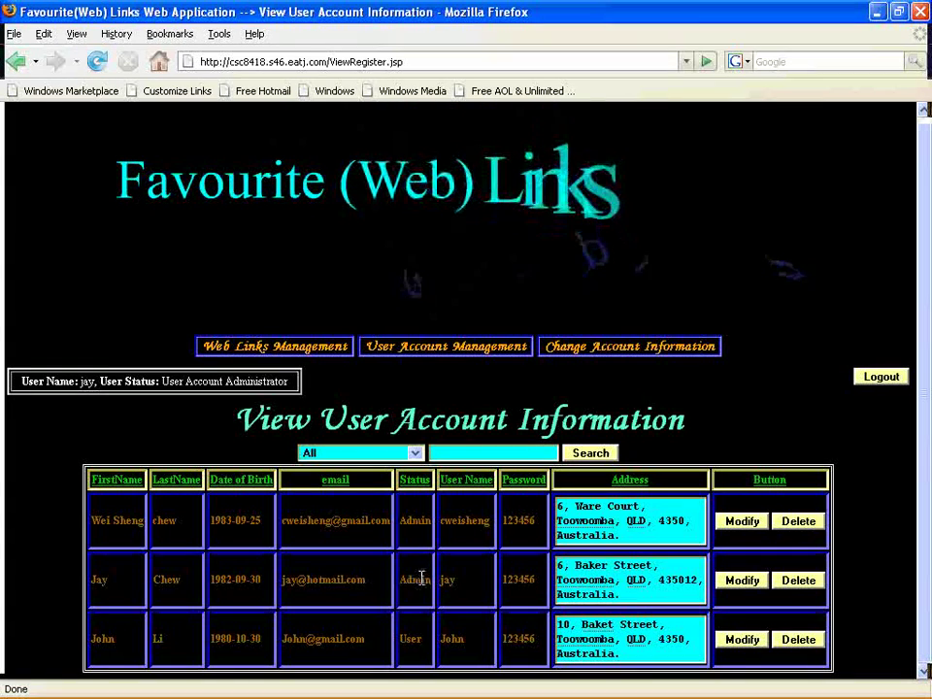
left_click_drag(92, 526, 277, 539)
left_click(420, 520)
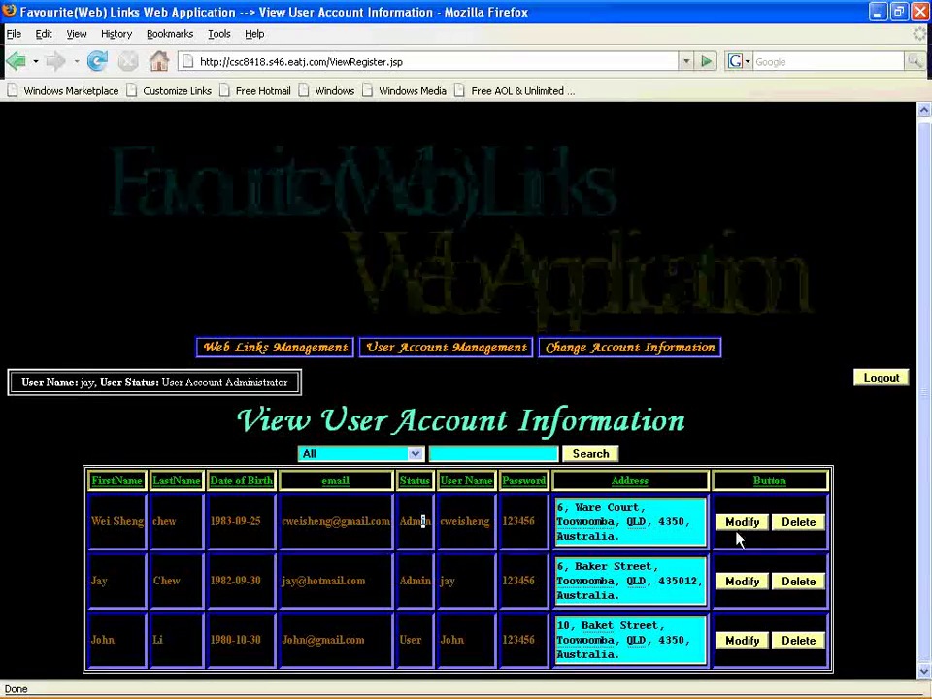
left_click(742, 581)
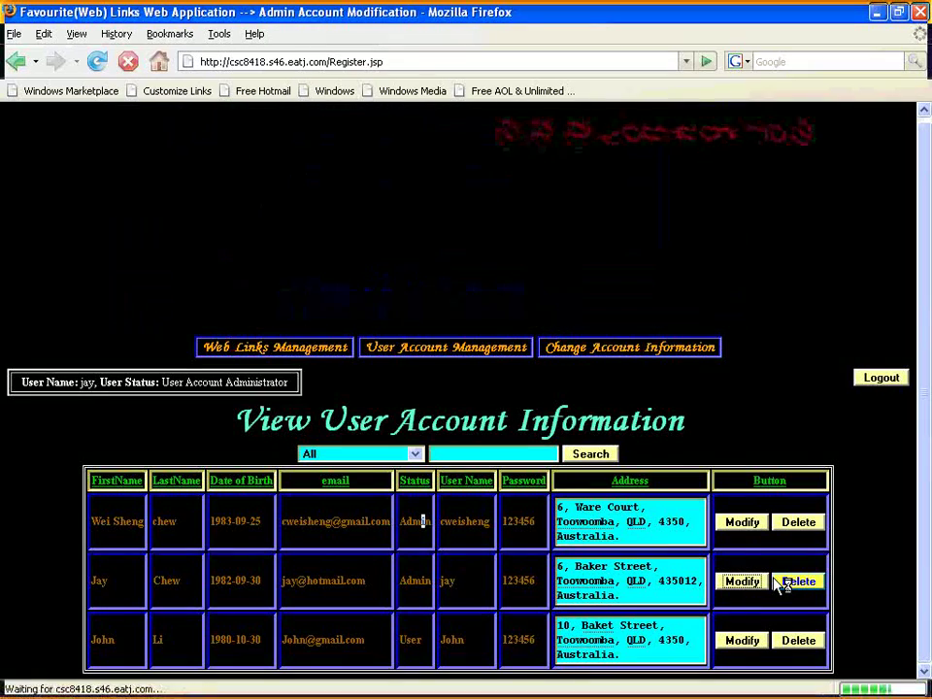
Replace the account's last name with the new surname.
left_click_drag(921, 304, 920, 413)
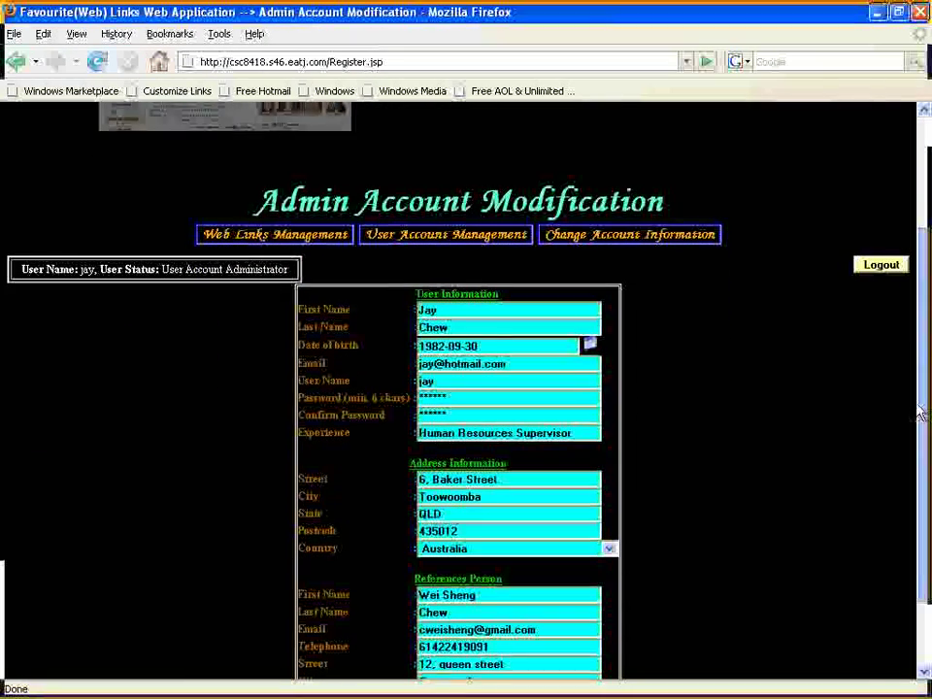
left_click(474, 309)
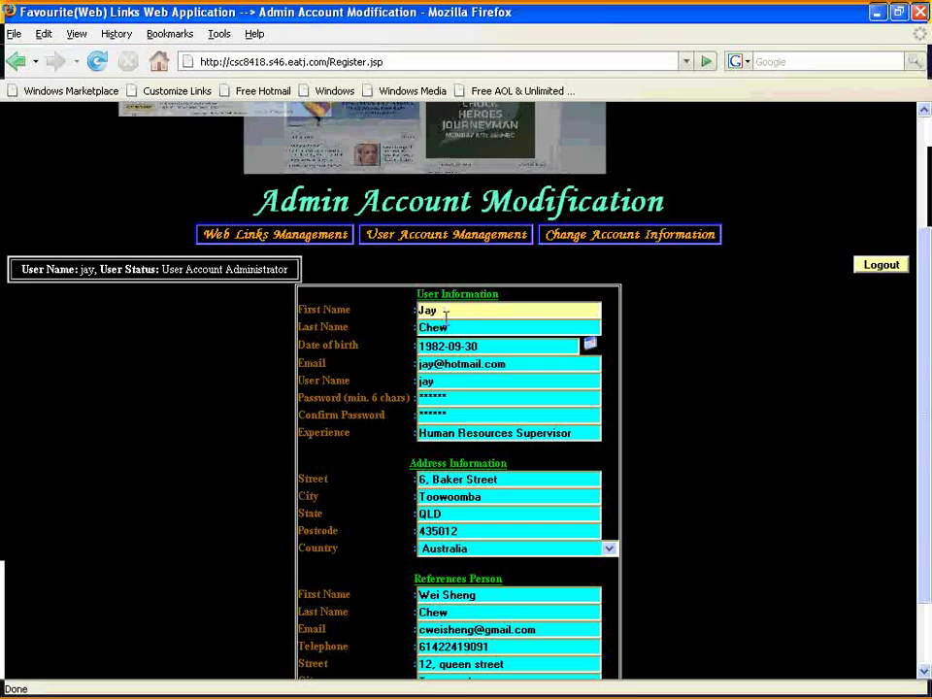
double_click(447, 328)
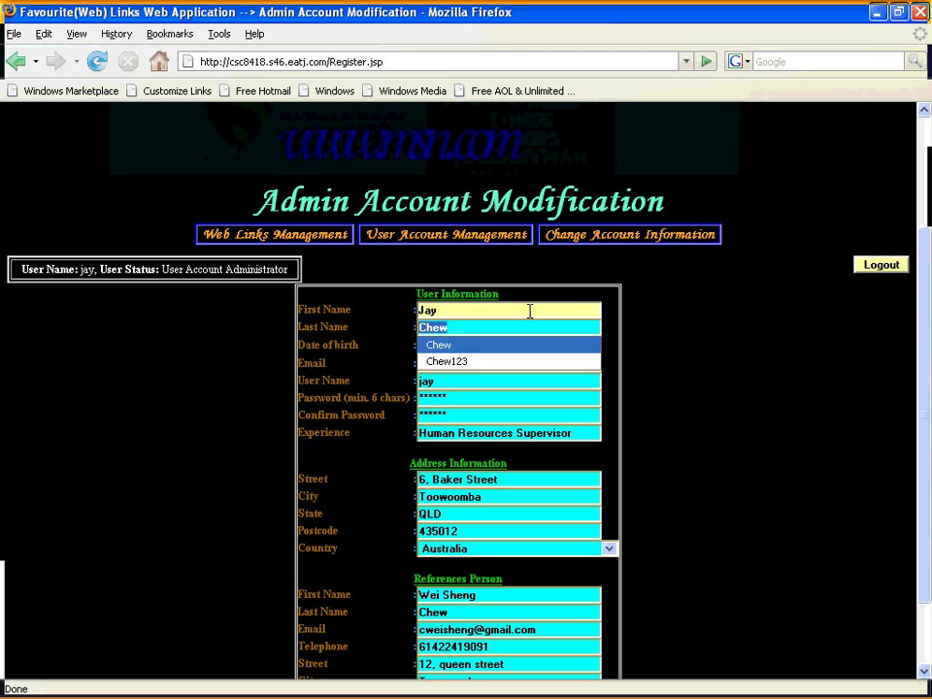
type("Lee")
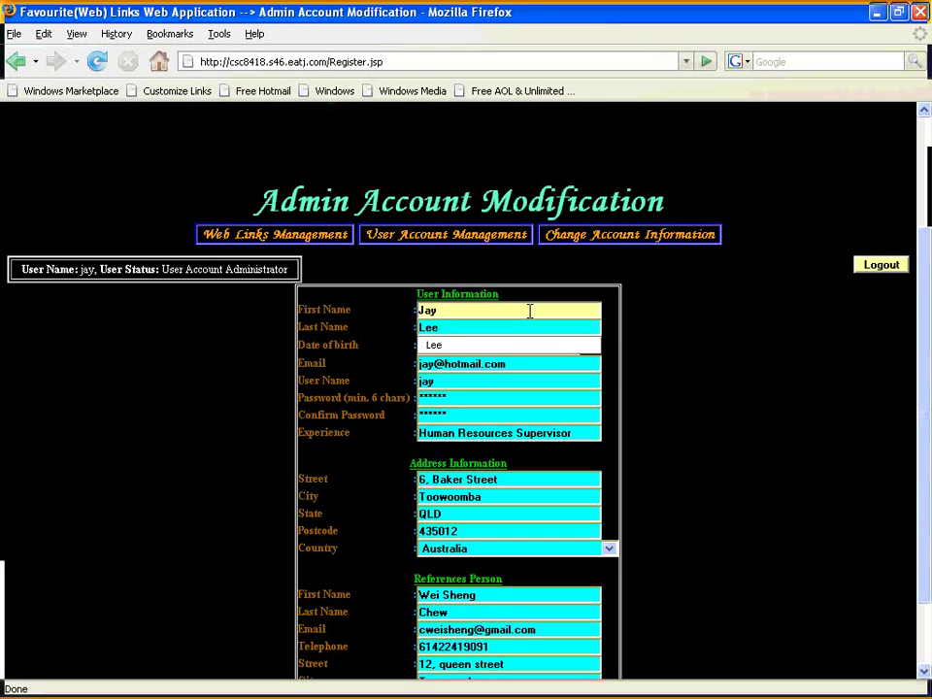
Set the date of birth to 1980-09-02 using the calendar.
left_click(590, 344)
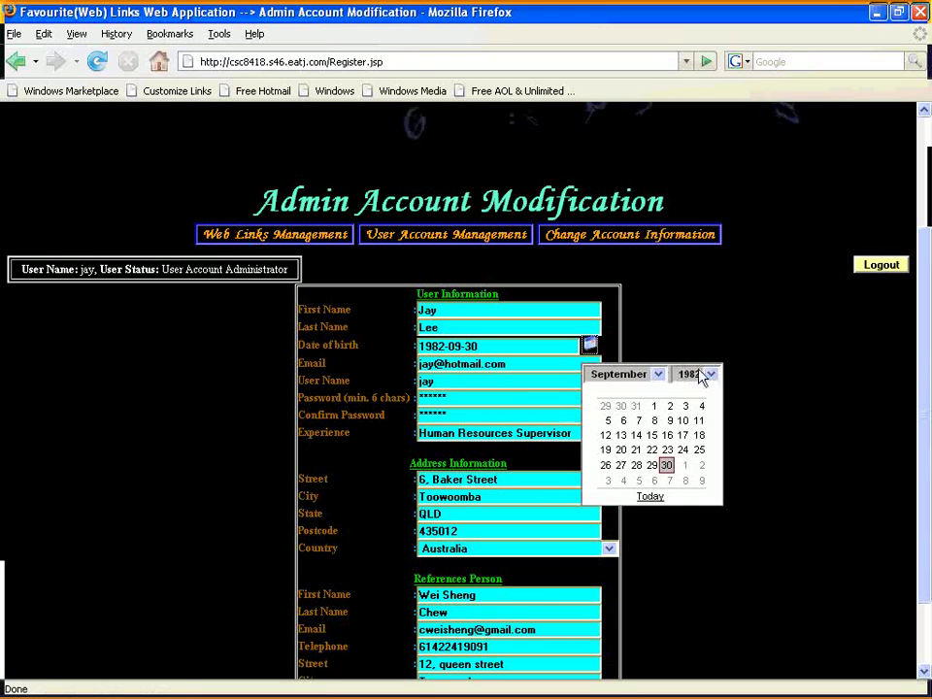
left_click(710, 375)
mouse_move(714, 506)
left_mouse_down()
mouse_move(713, 495)
mouse_move(714, 524)
left_mouse_up()
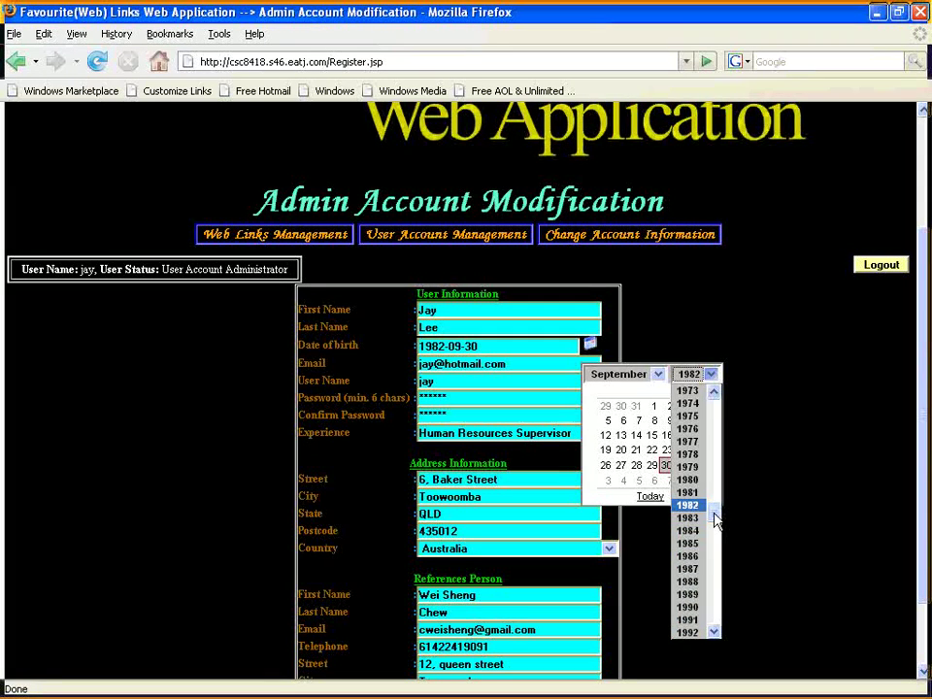
left_click(703, 493)
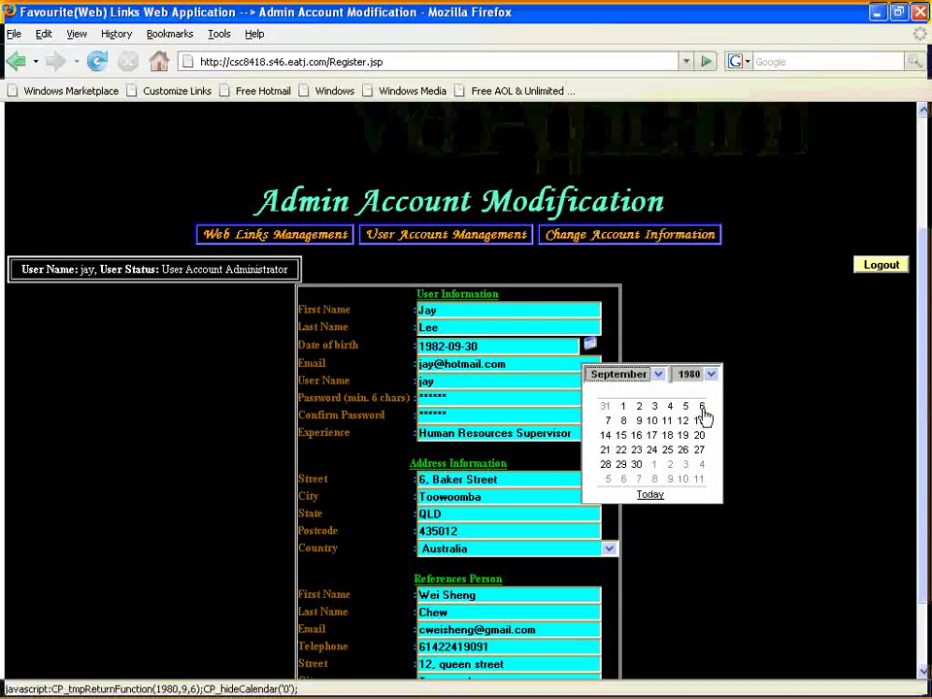
left_click(637, 410)
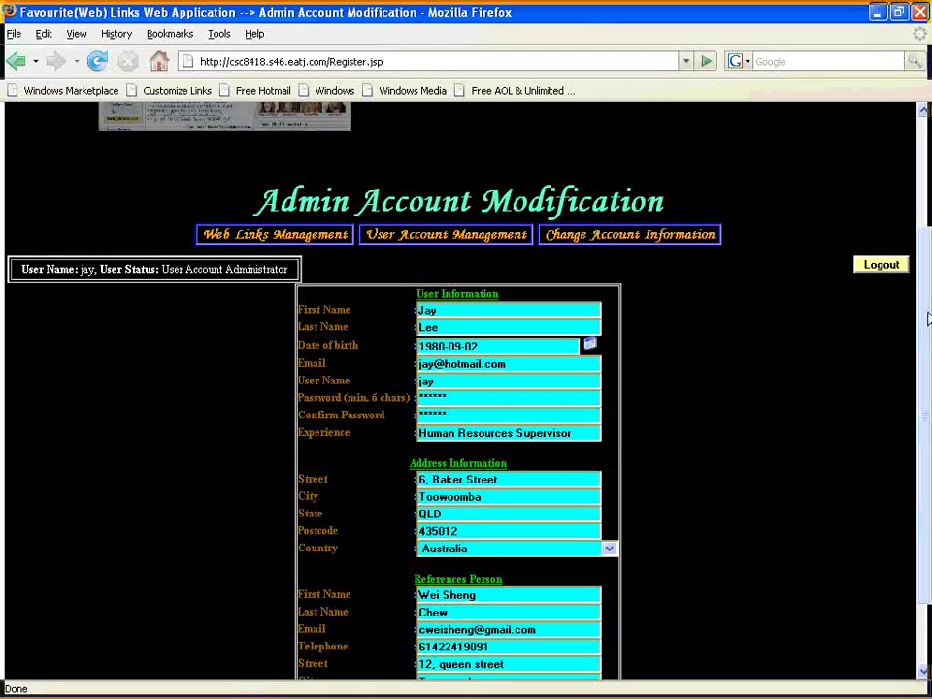
Append ', Web designer' to Experience and submit the update.
left_click_drag(920, 350, 900, 439)
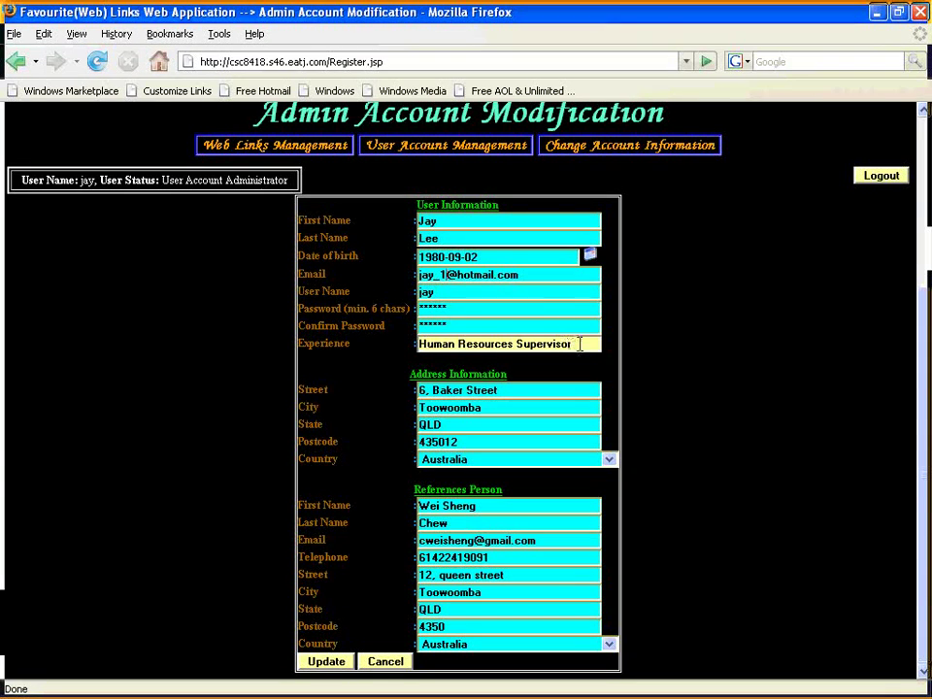
type(", ")
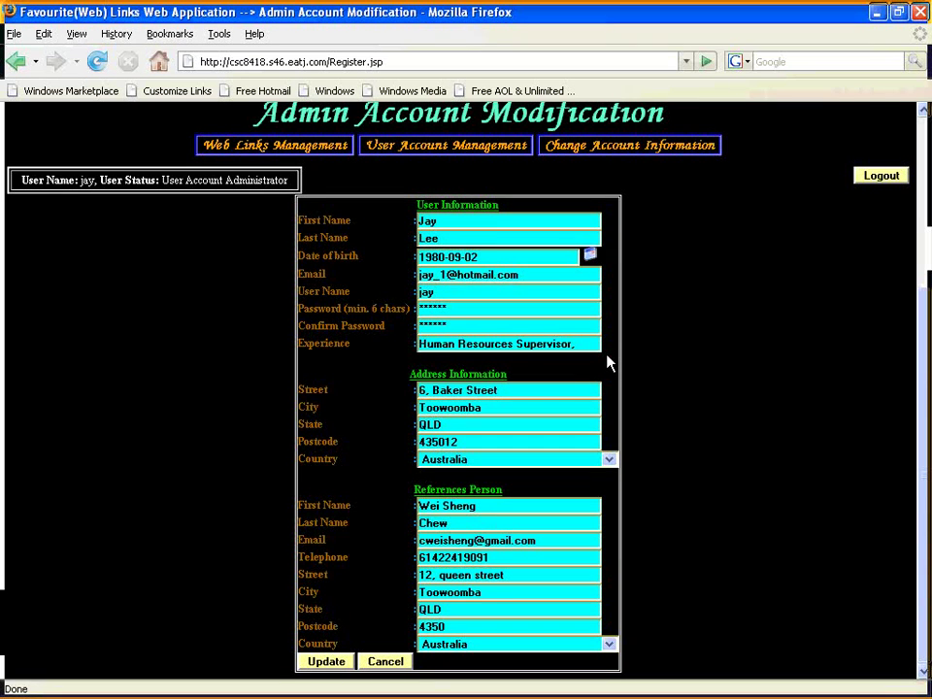
type("Web")
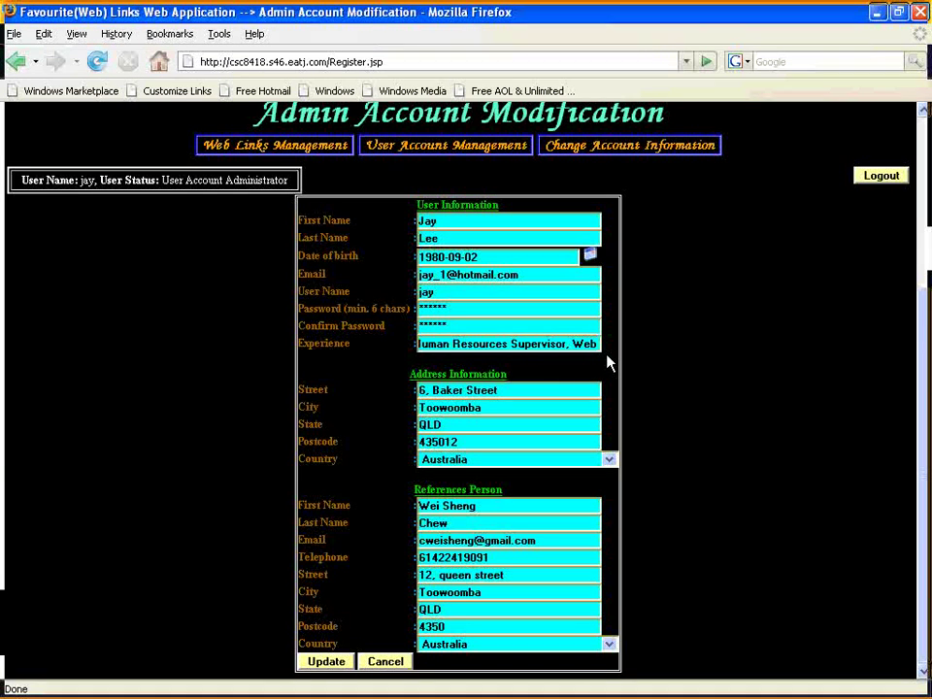
type(" designer")
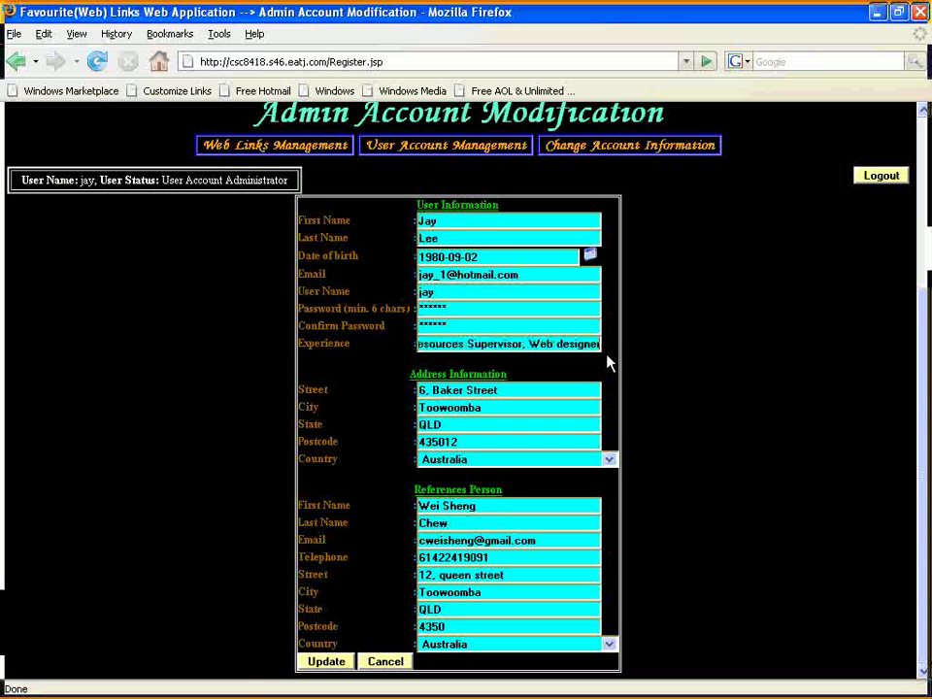
left_click(327, 663)
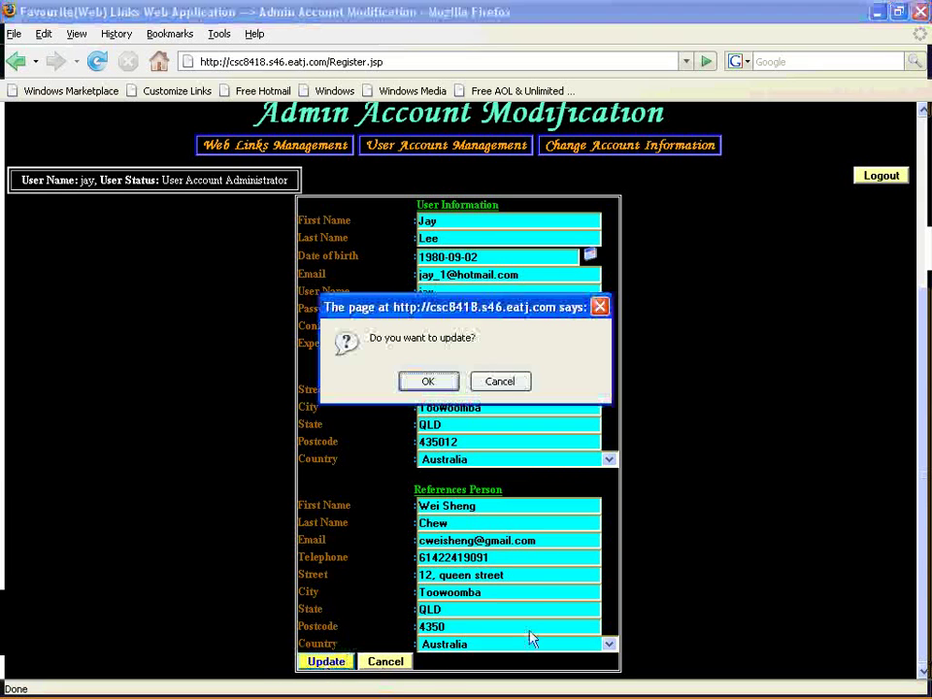
Confirm the update, dismiss the success alert, and check the new email and last name in the list.
left_click(429, 382)
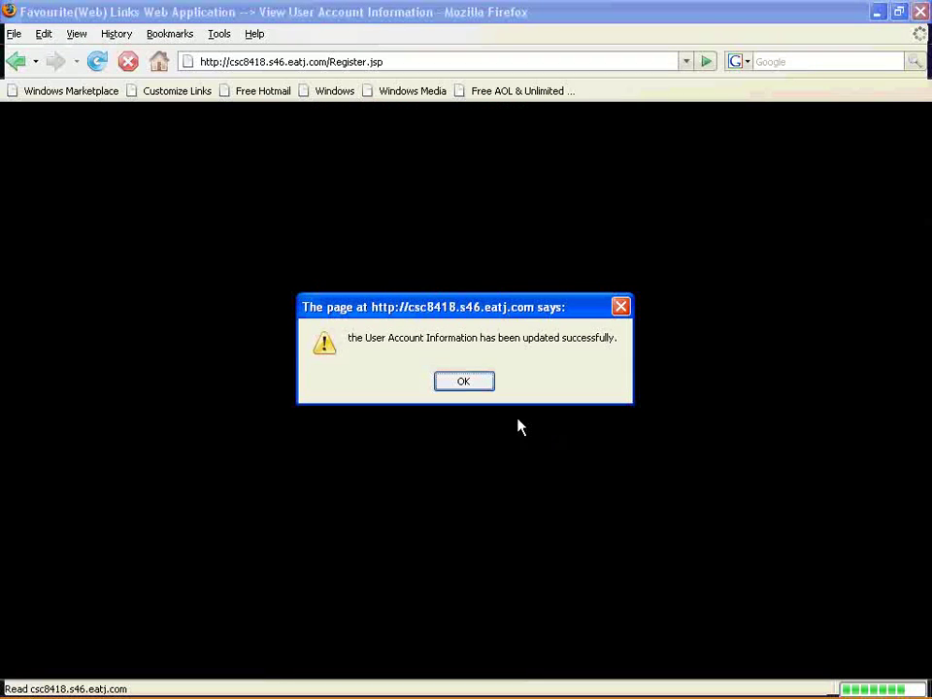
left_click(464, 382)
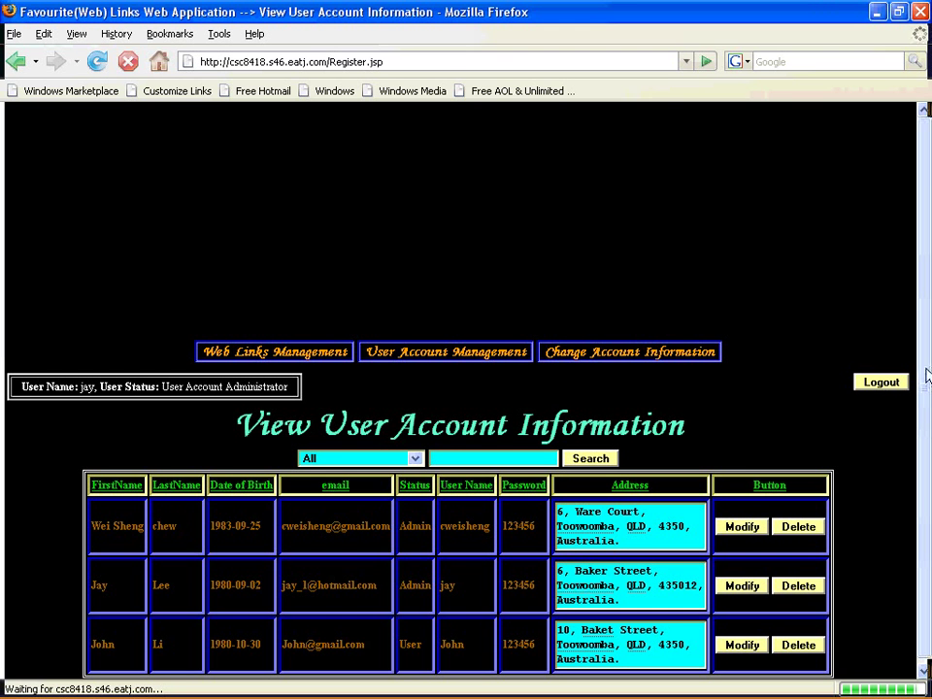
scroll(928, 372, "down", 1)
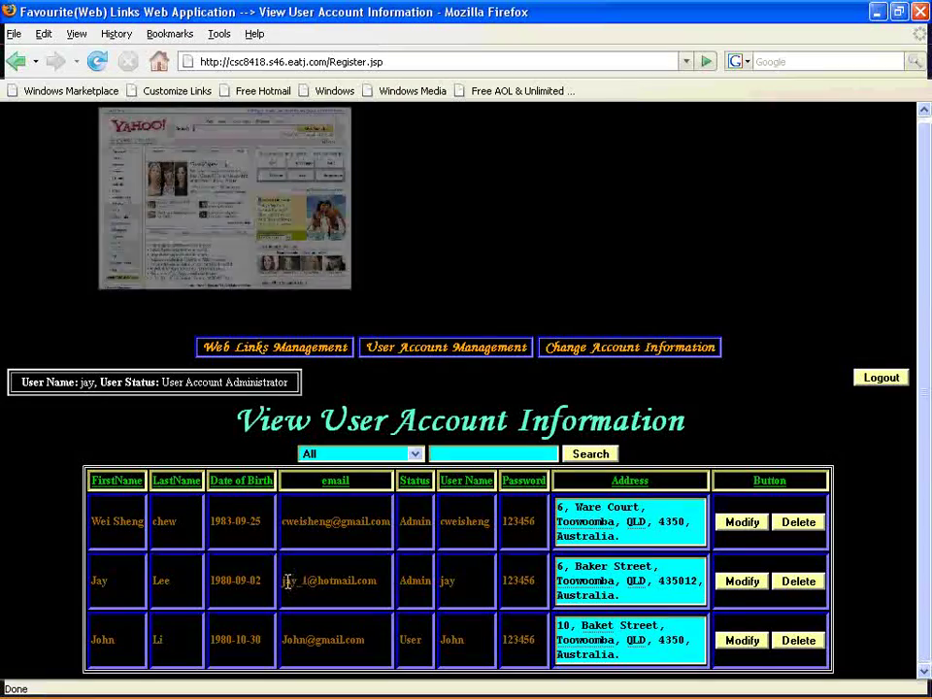
left_click_drag(282, 581, 369, 597)
double_click(162, 581)
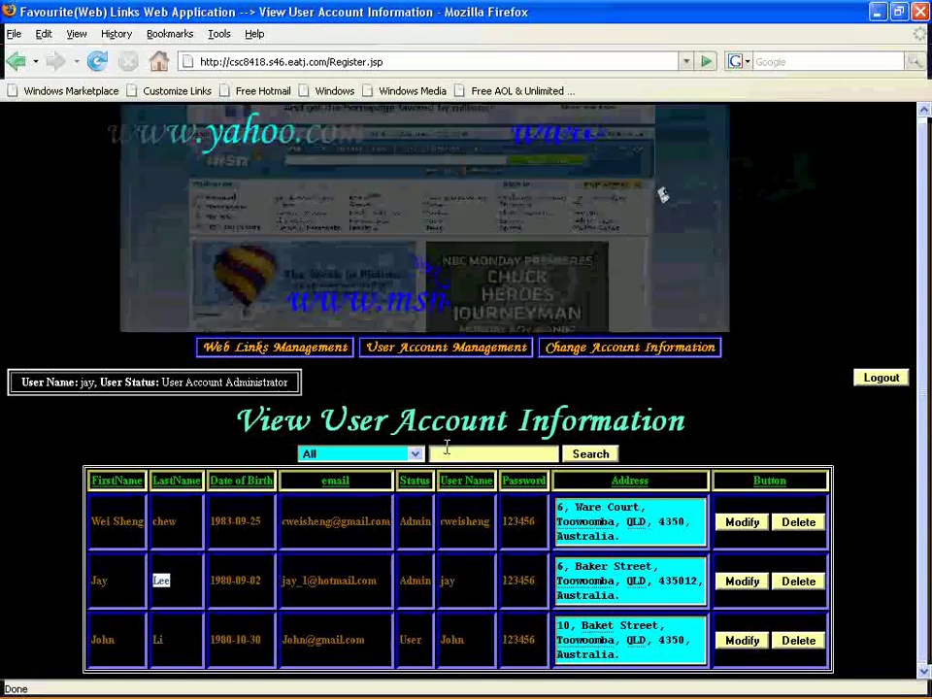
Search all account fields for c%w, narrowing the list to one match.
left_click(464, 450)
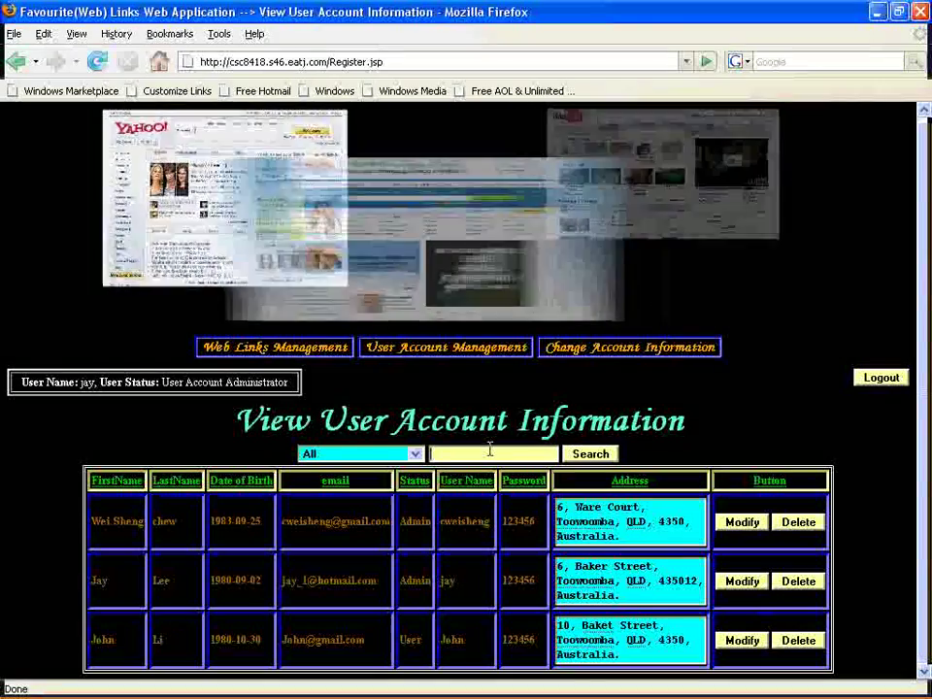
type("c%")
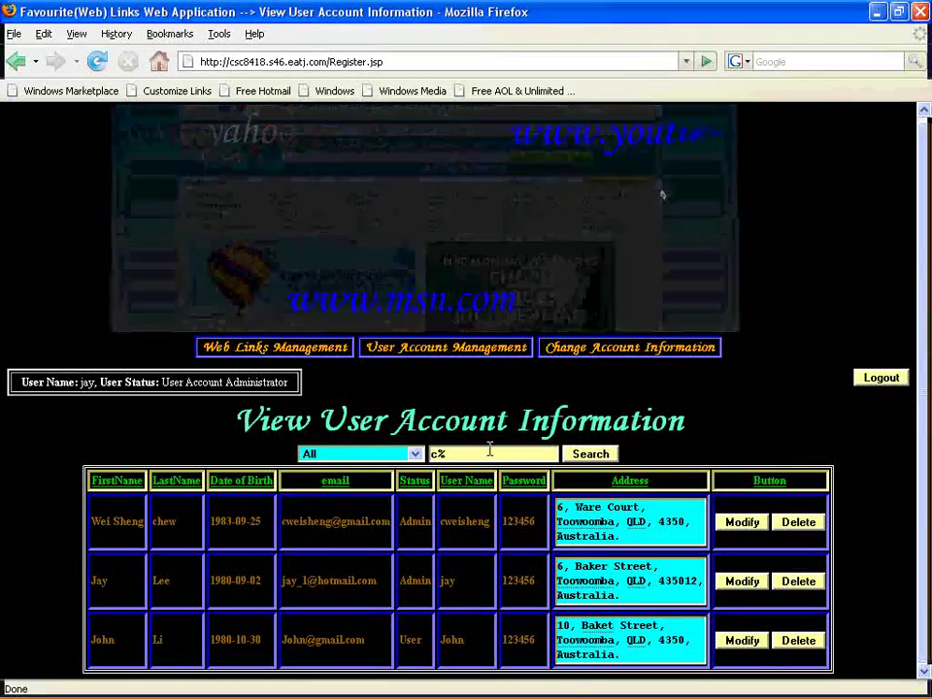
type("w")
left_click(592, 459)
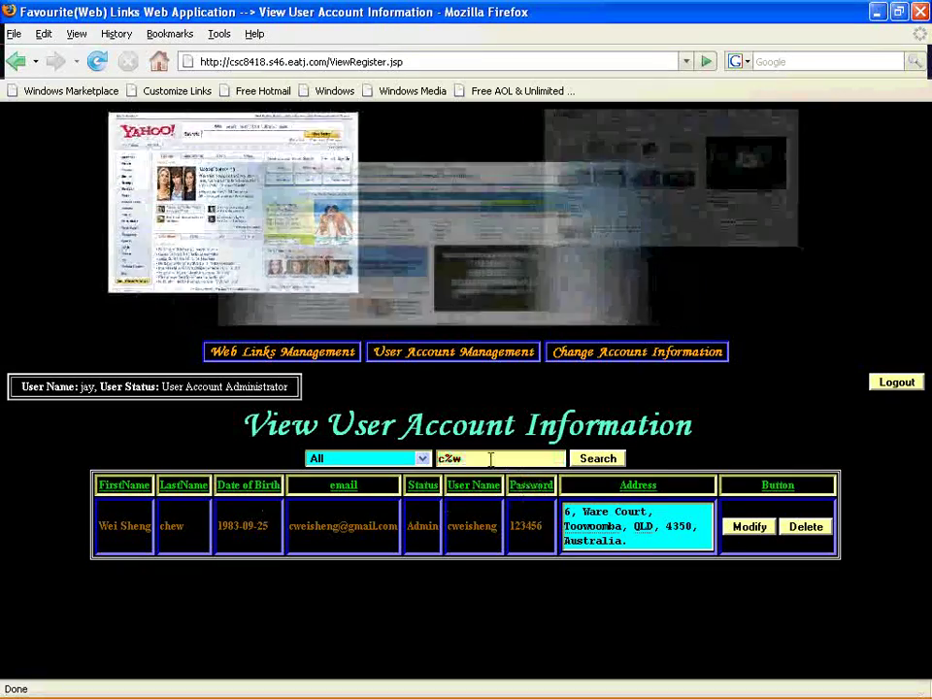
left_click_drag(451, 457, 504, 457)
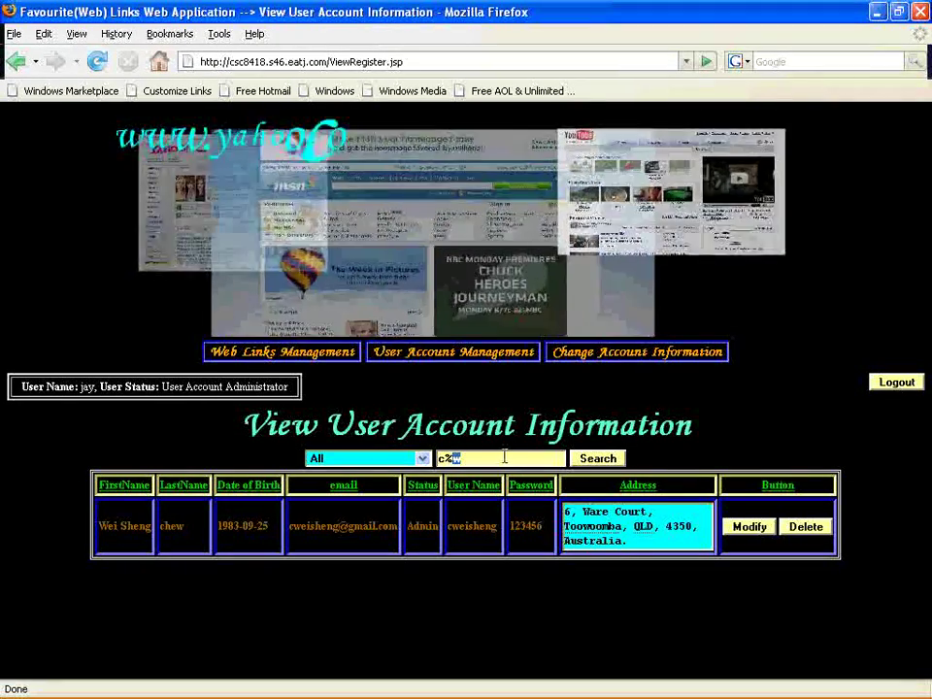
left_click(420, 460)
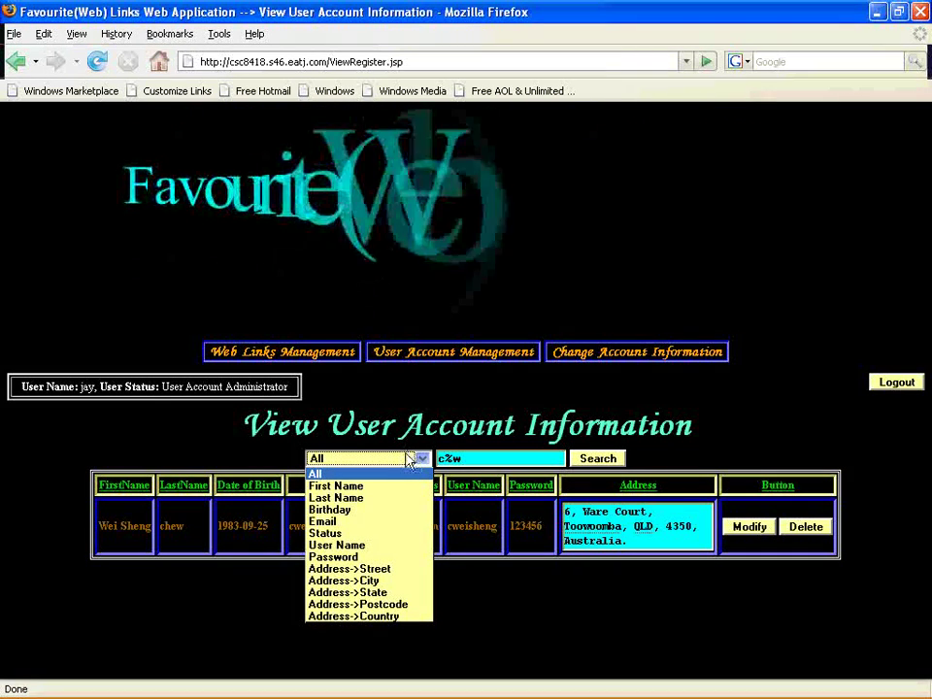
Search the User Name field for the administrator's user name.
left_click(386, 546)
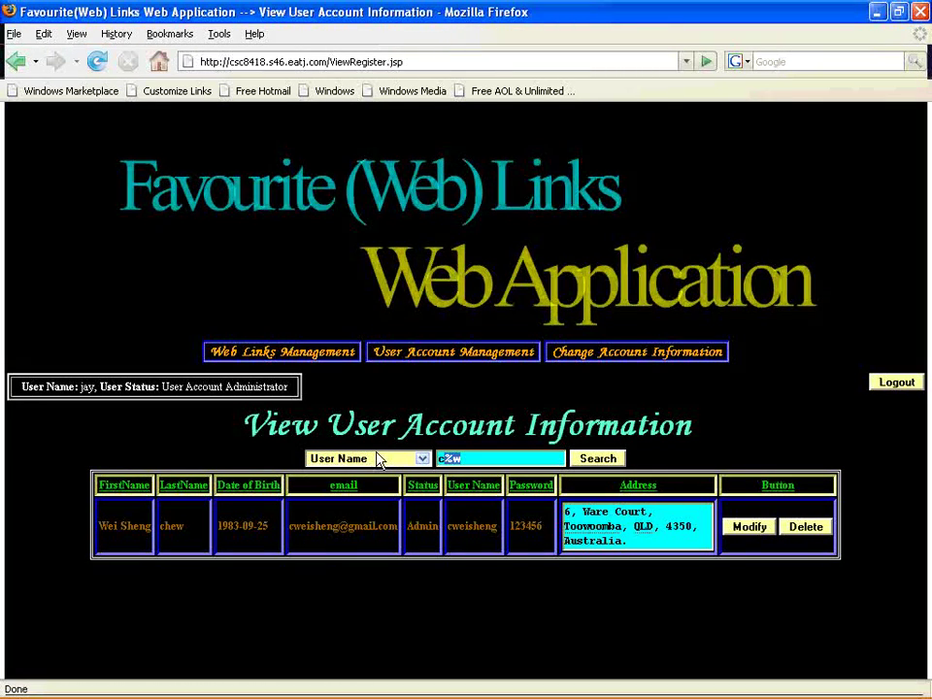
key("Tab")
type("j")
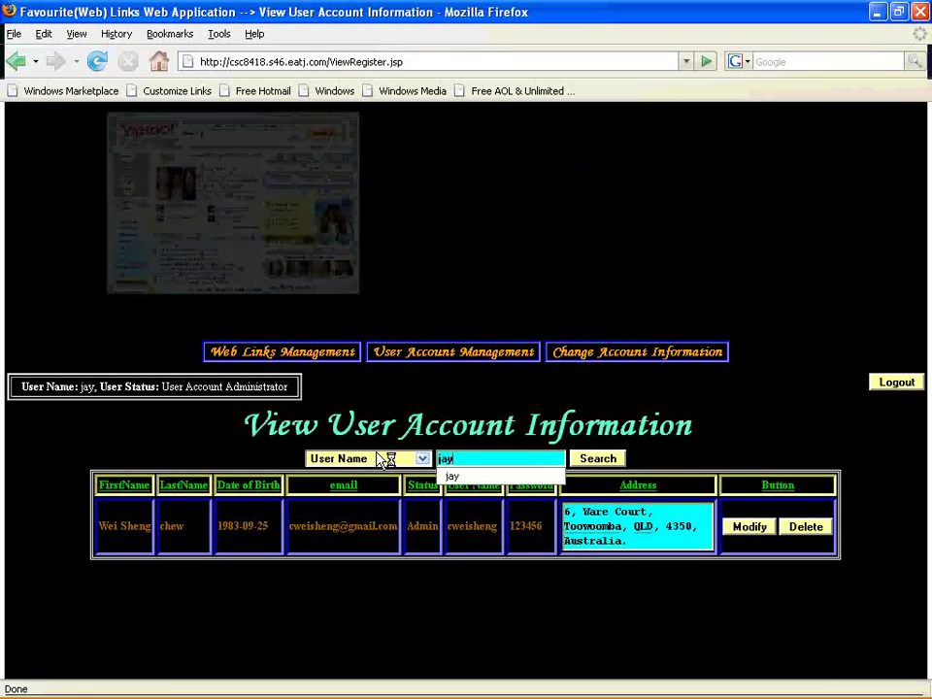
type("ay")
key("Return")
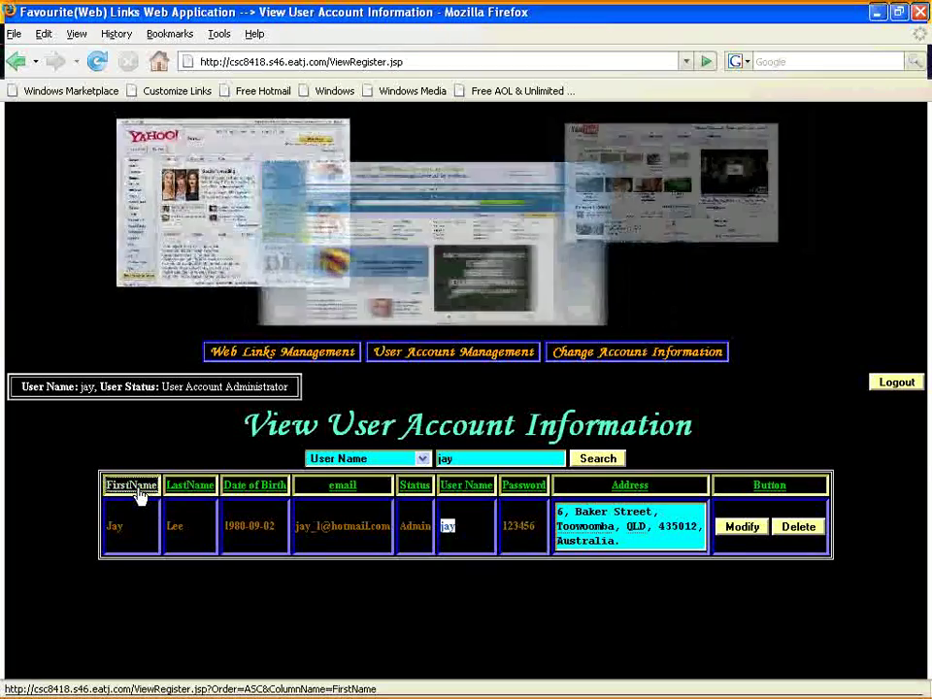
Sort all accounts by first name, then reverse the order.
left_click(136, 496)
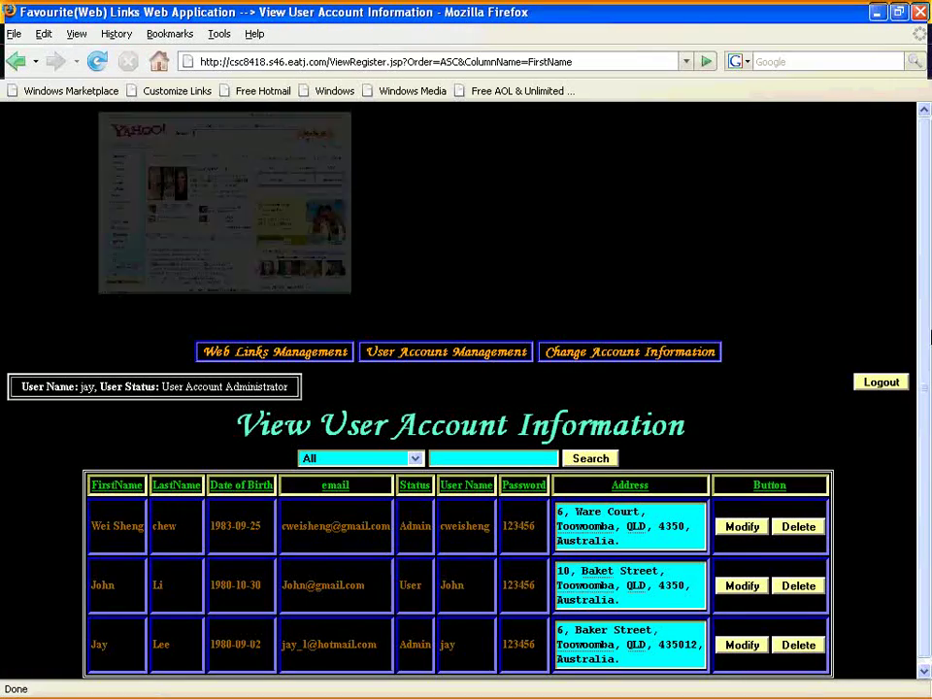
scroll(926, 340, "down", 1)
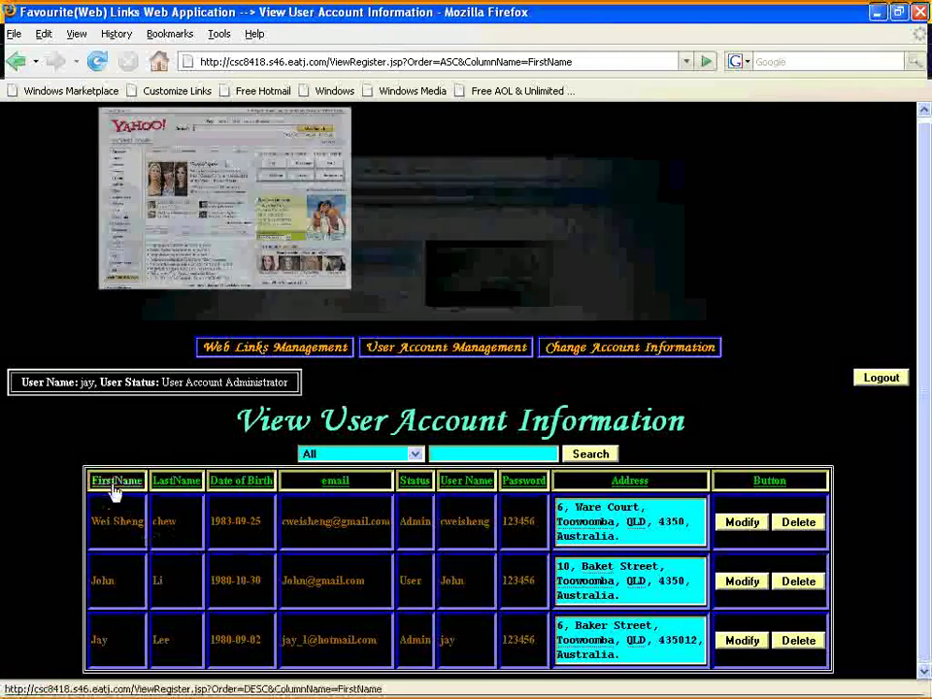
left_click(121, 486)
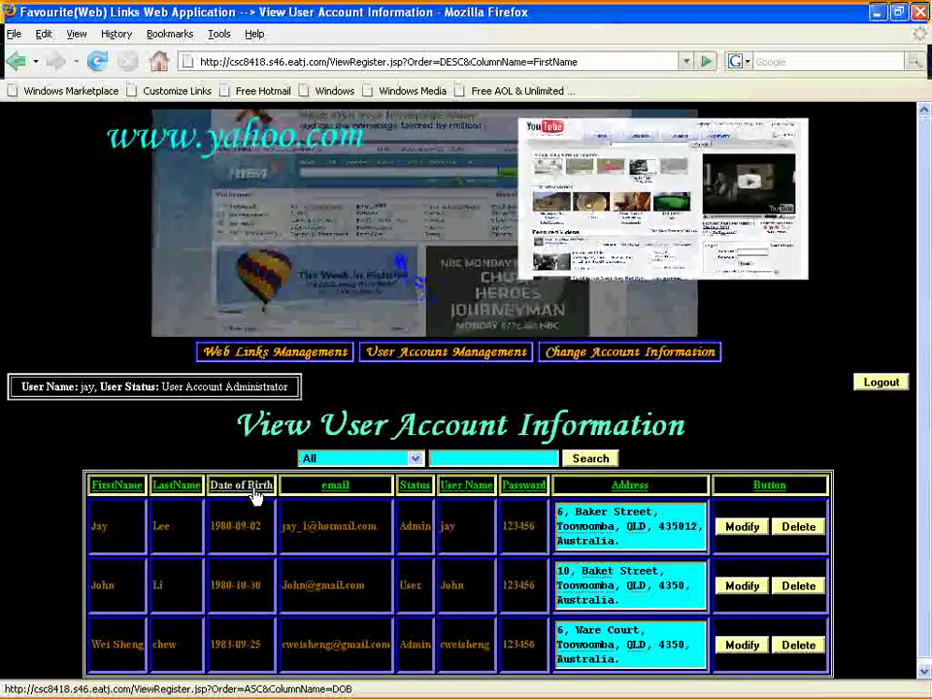
Sort the accounts by Date of Birth, earliest (1980-09-02) first.
left_click(255, 496)
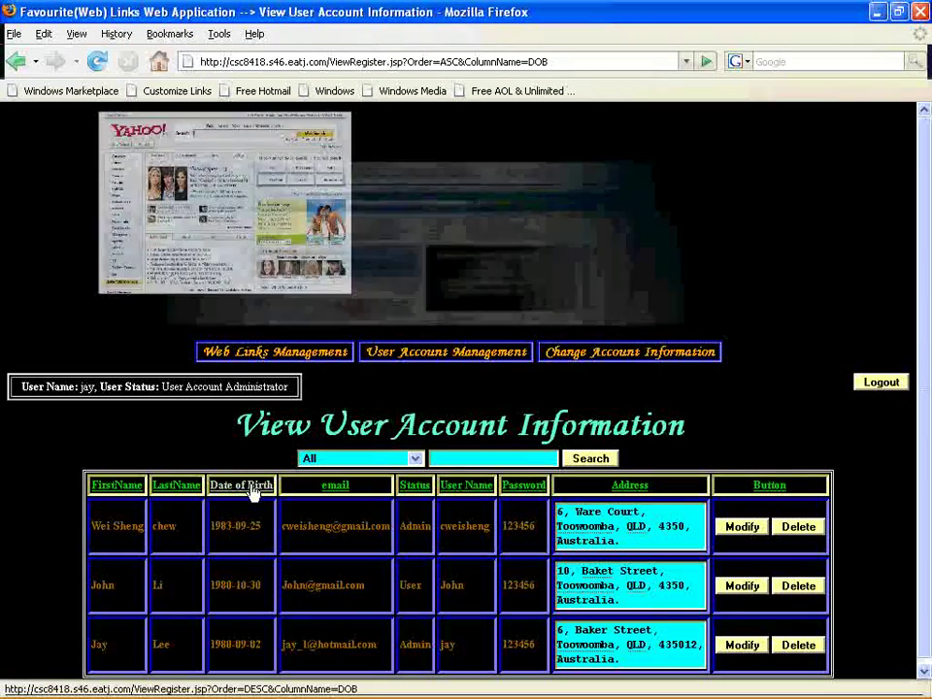
left_click(254, 491)
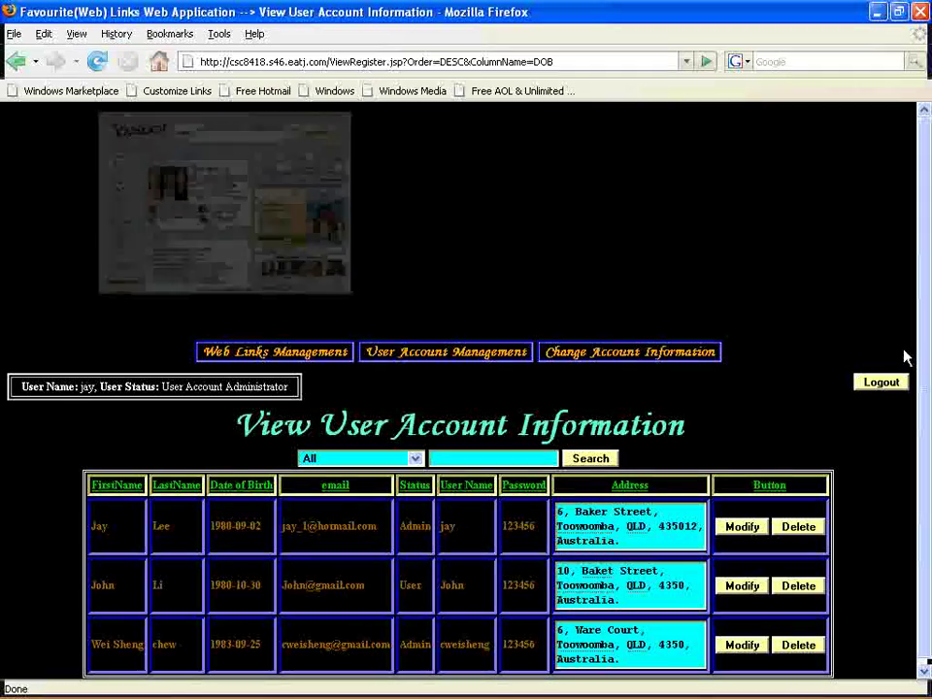
scroll(787, 374, "down", 1)
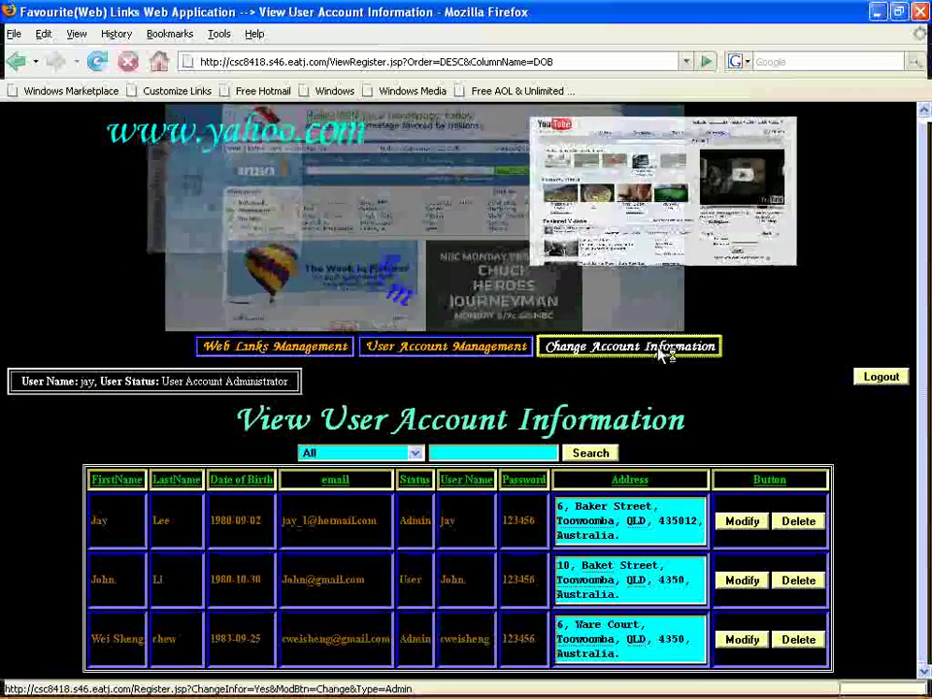
Change the administrator's birth date to 1980-09-08 in the account details and confirm the update.
left_click(659, 354)
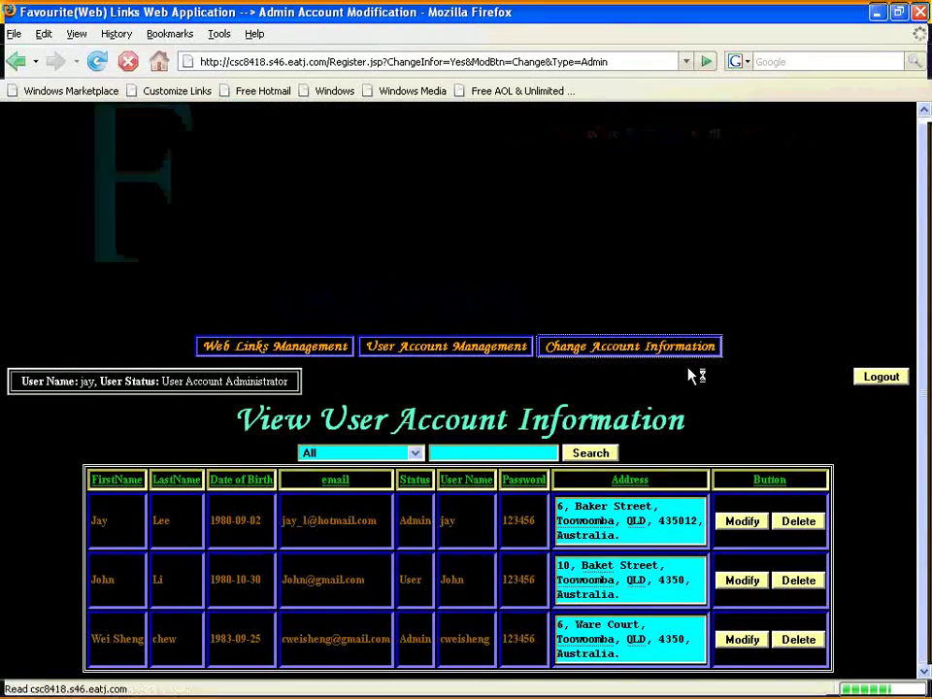
left_click_drag(927, 339, 928, 506)
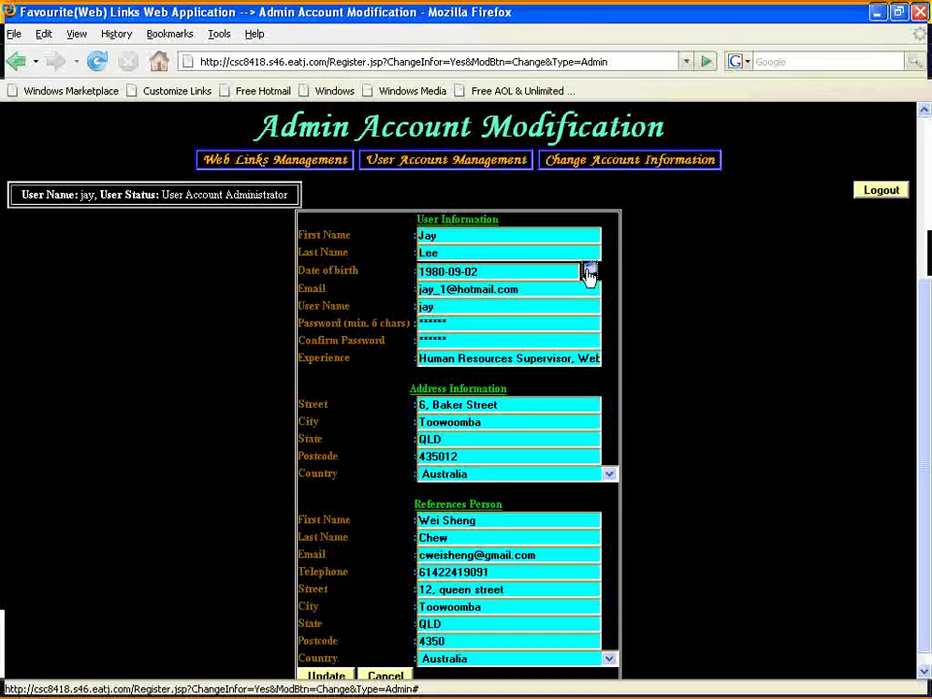
left_click(590, 270)
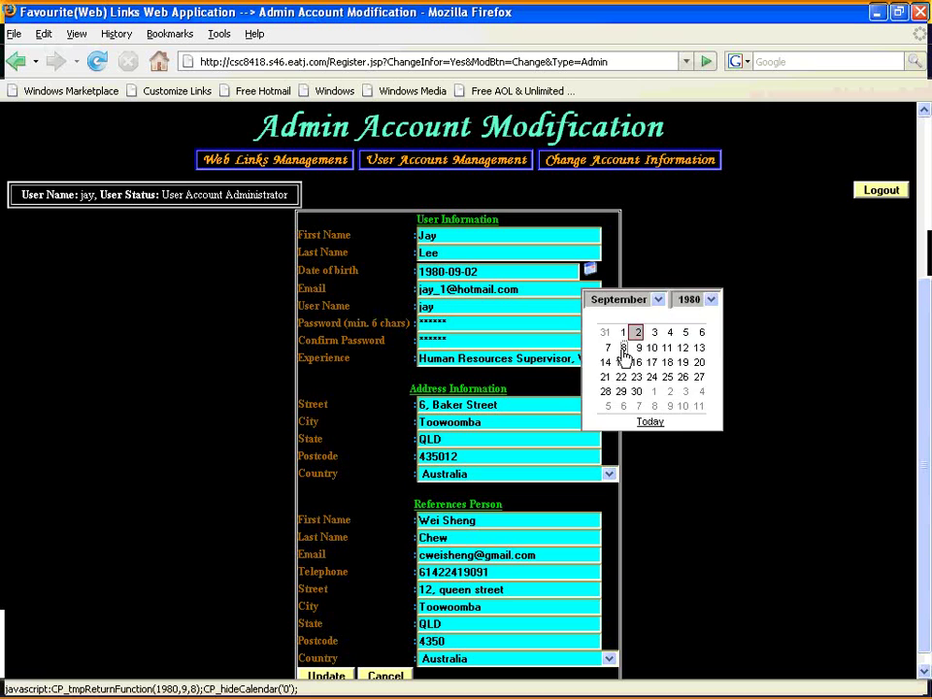
left_click(623, 348)
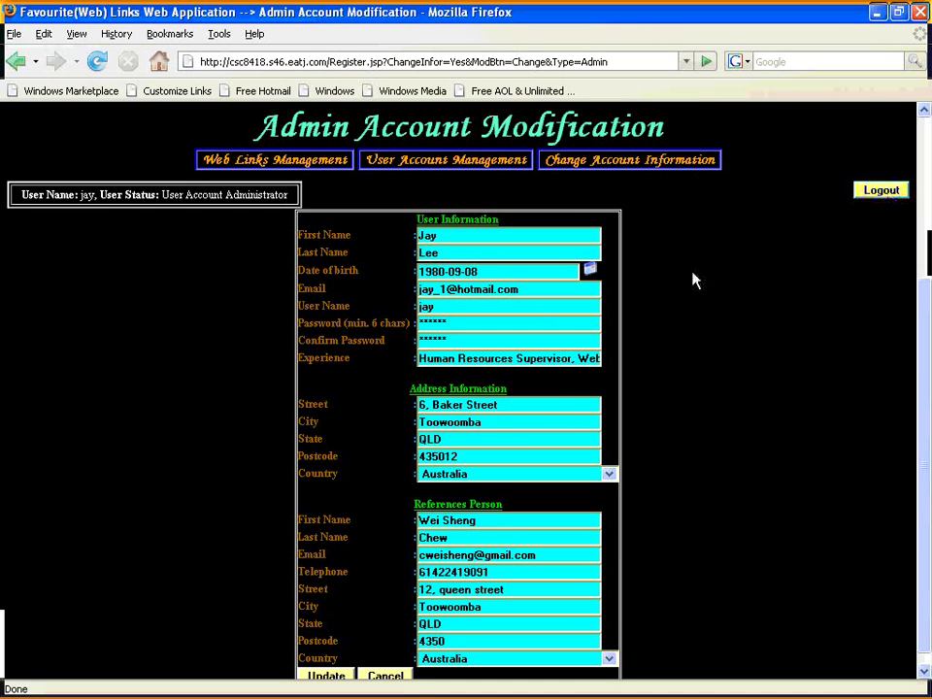
scroll(530, 619, "down", 1)
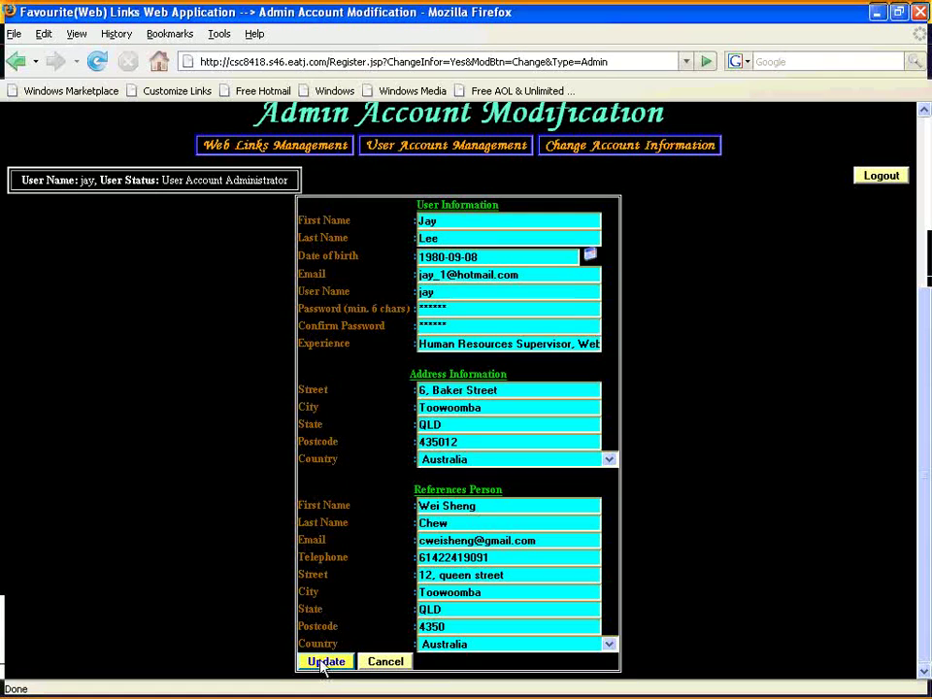
left_click(323, 662)
left_click(428, 380)
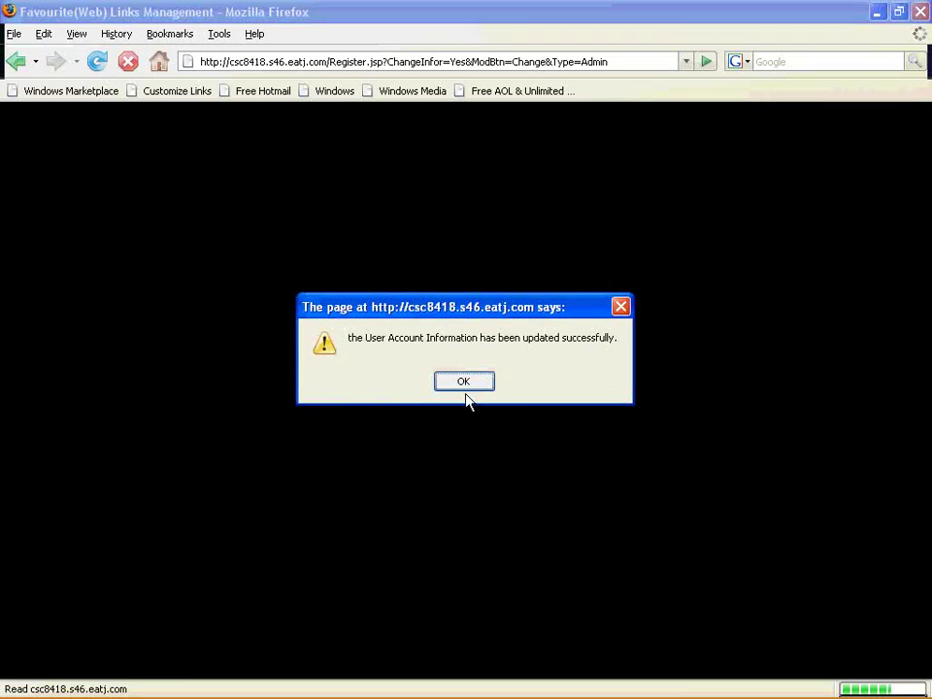
Dismiss the successful-update alert and log out, returning to Web Links Management.
left_click(465, 385)
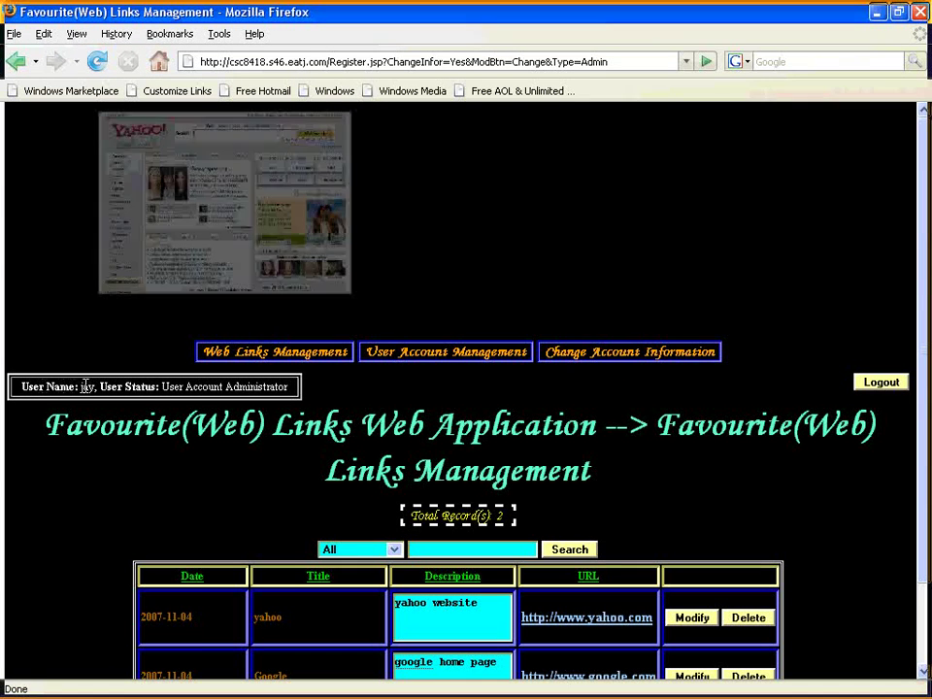
left_click_drag(99, 387, 156, 386)
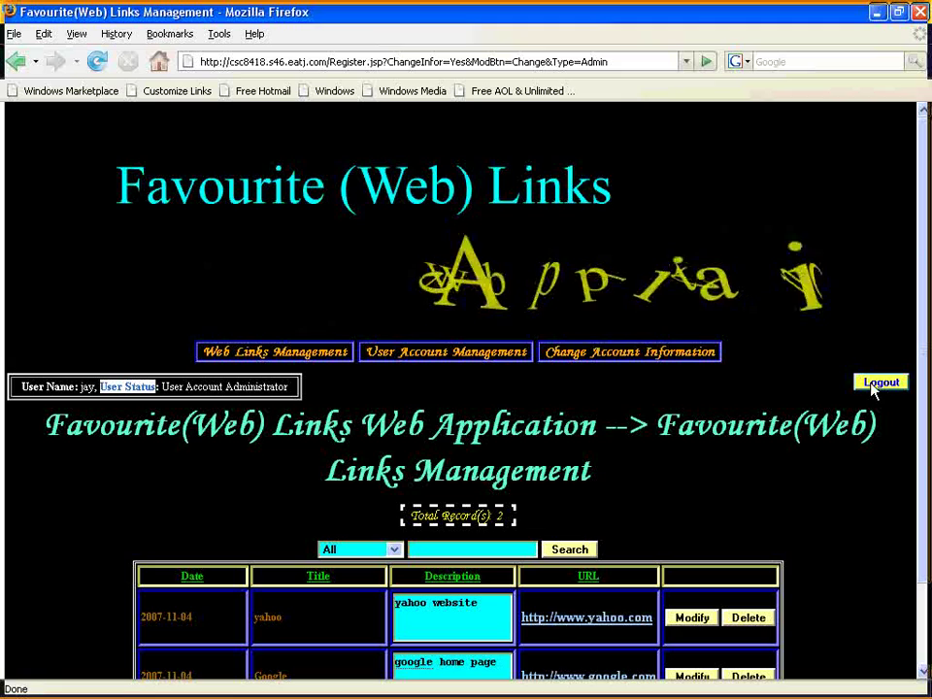
left_click(874, 385)
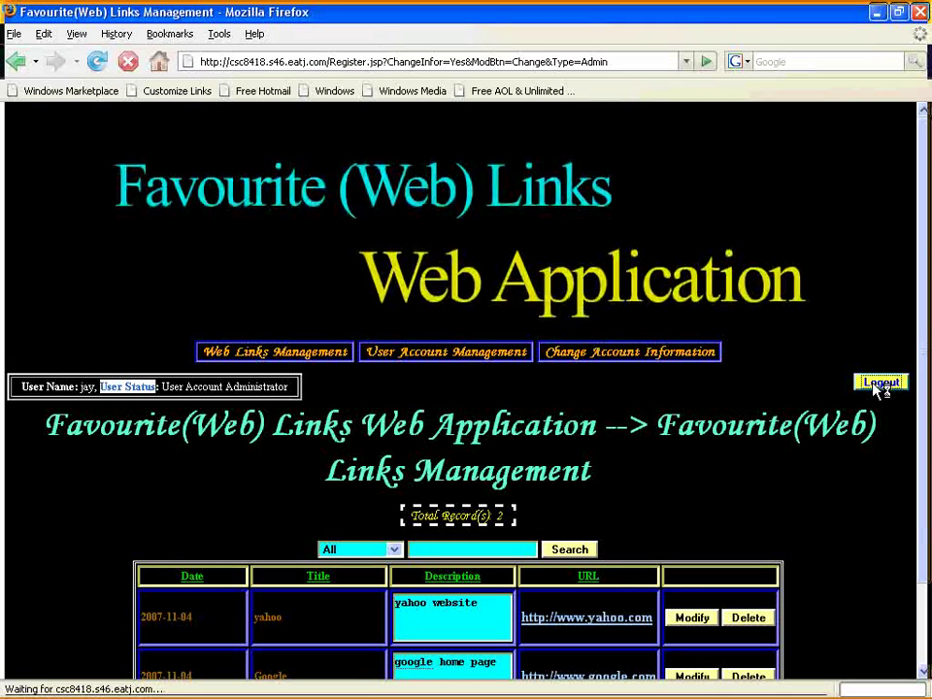